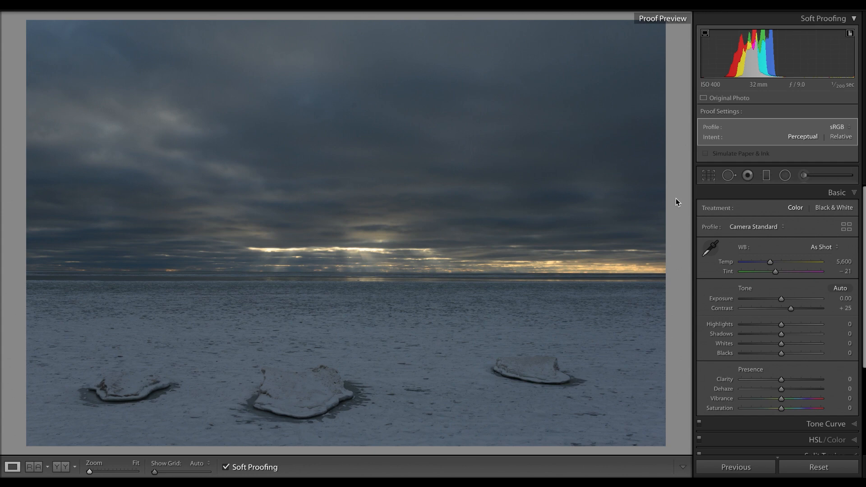
right_click(676, 199)
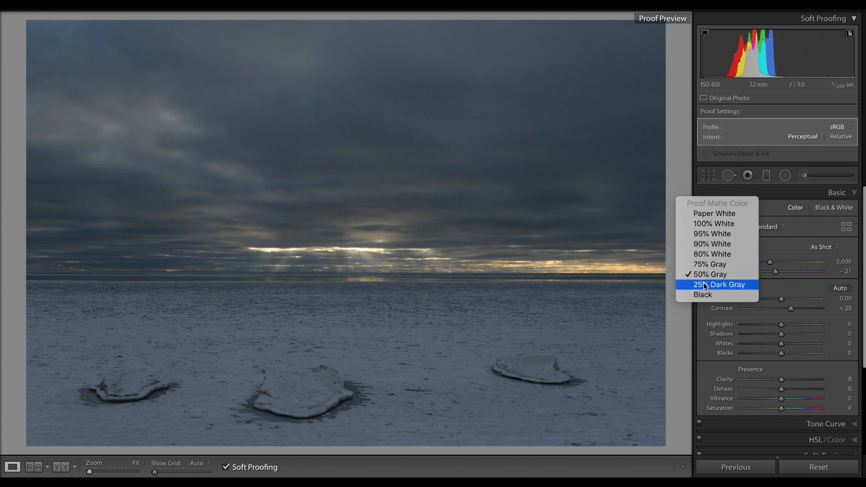
click(684, 335)
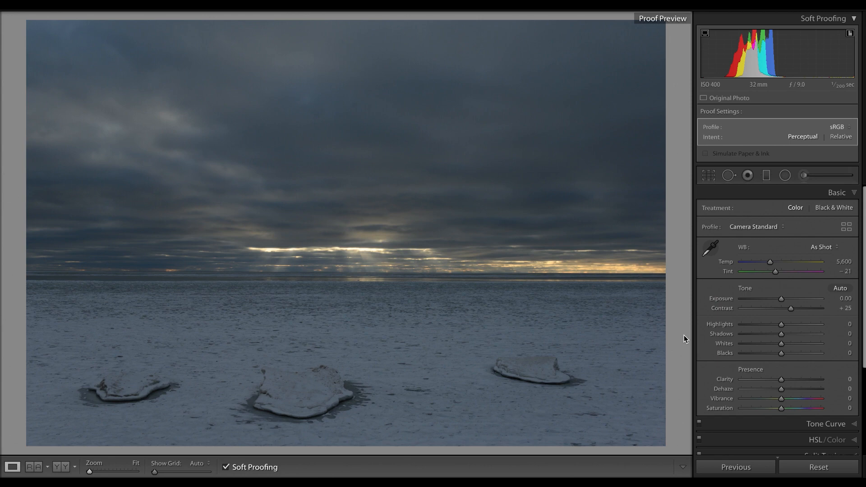
Try a white balance sampled from the snow as target neutral, and restore the As Shot setting.
key(w)
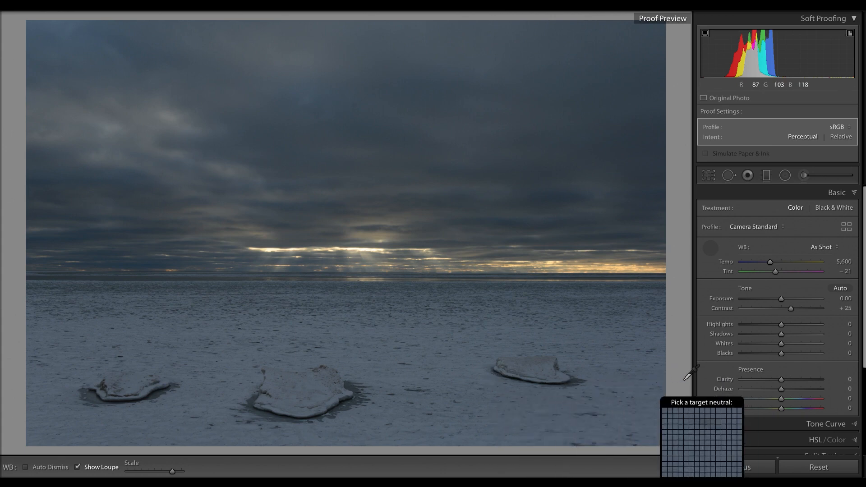
click(636, 387)
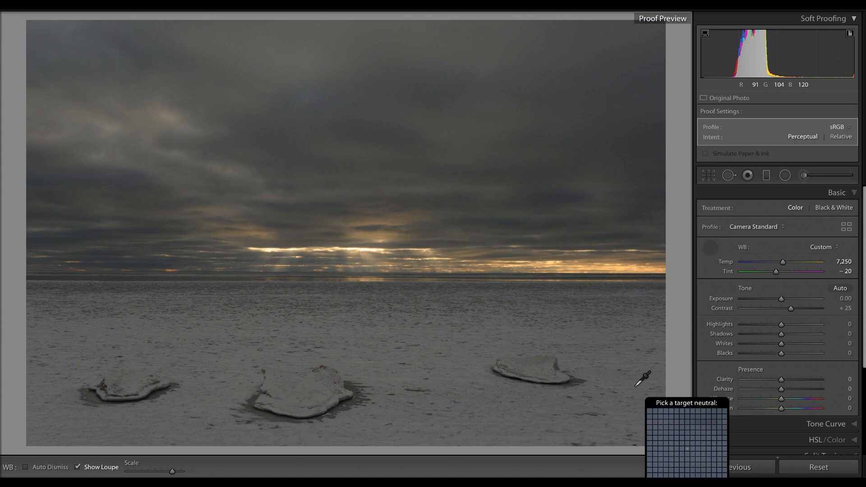
click(827, 248)
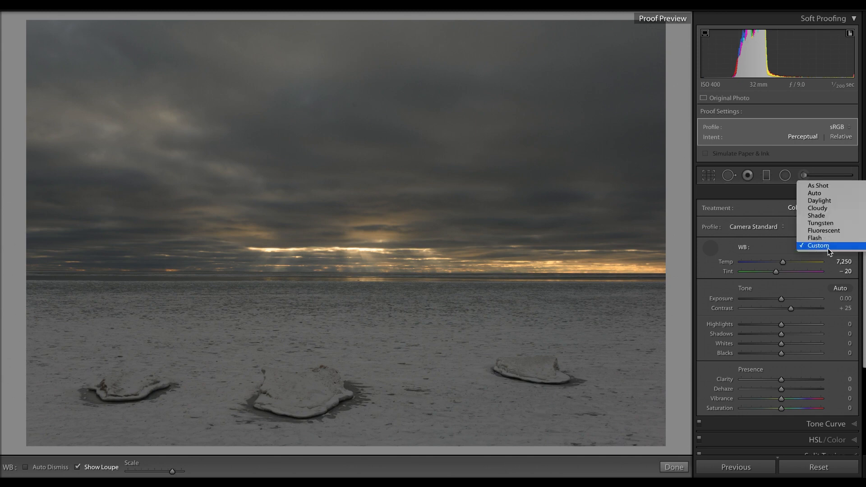
click(829, 187)
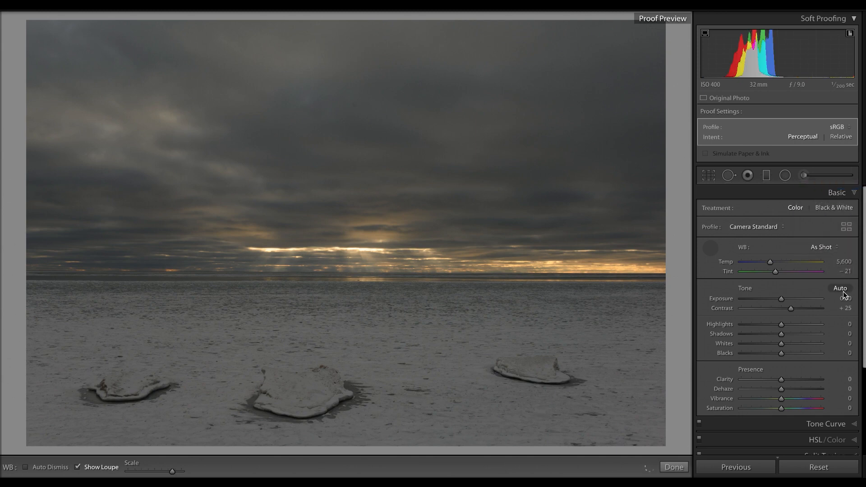
Set the white balance temperature to 5,618 and the tint to −17, and leave the neutral picker.
drag(769, 263, 770, 265)
click(845, 271)
key(Up)
key(Up)
key(Up)
key(Up)
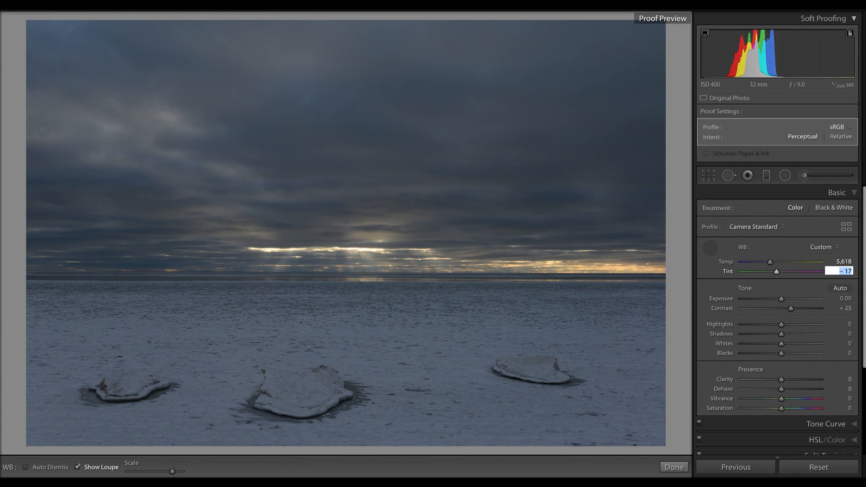
key(Return)
key(Escape)
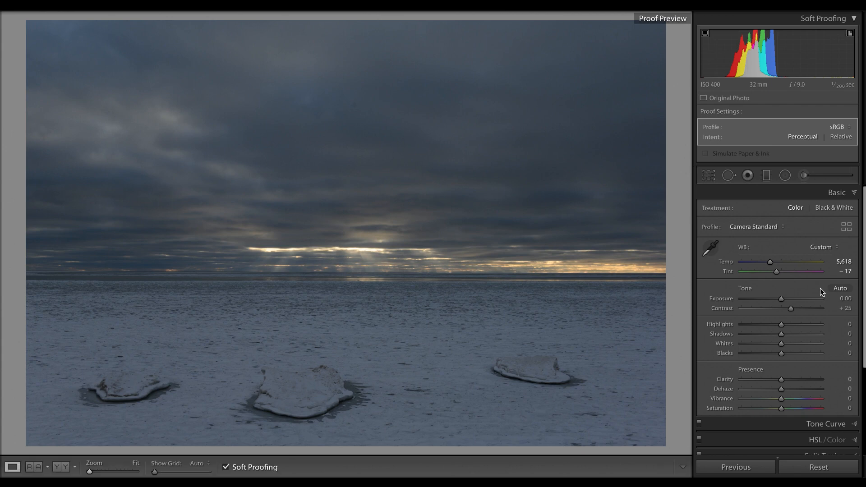
Apply automatic tone to the icy seascape and raise its Exposure to +0.56 from the histogram.
click(839, 289)
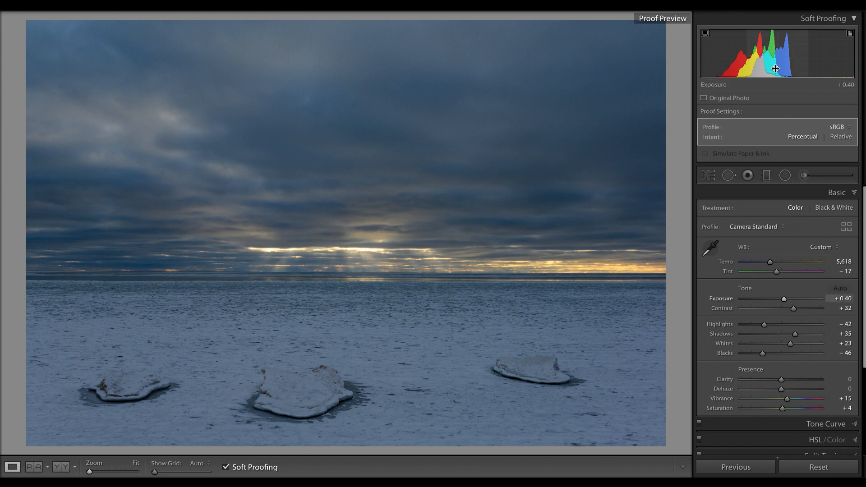
drag(767, 68, 778, 67)
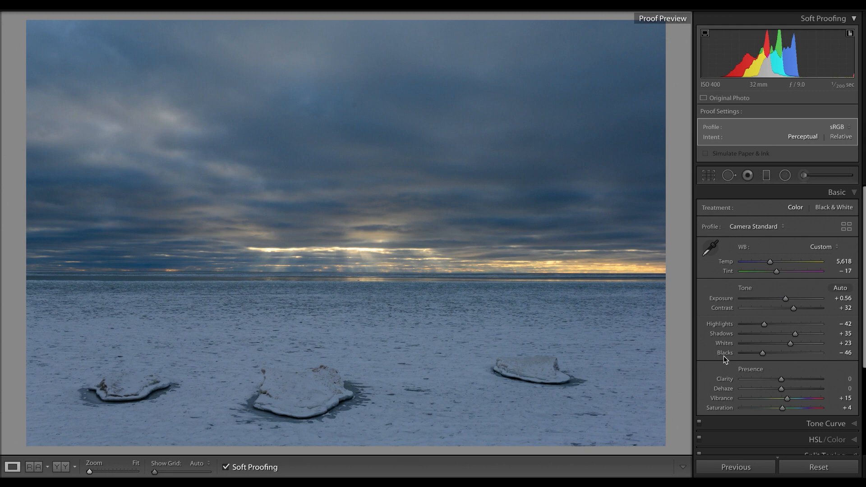
Set the seascape's Clarity to +11, Vibrance to +20 and Saturation to +4.
scroll(813, 364, down, 1)
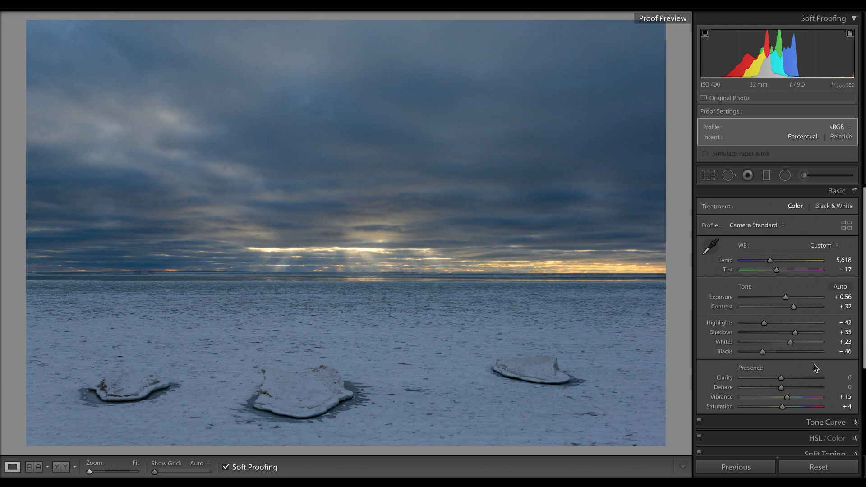
drag(782, 380, 787, 381)
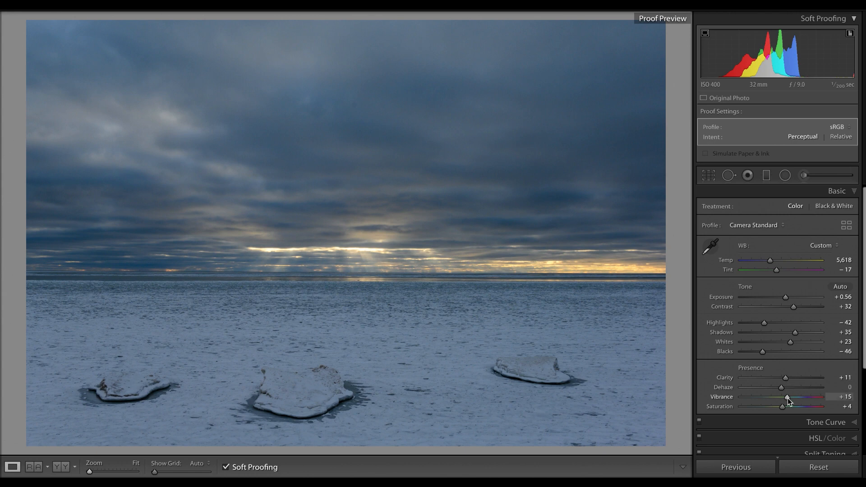
mouse_move(788, 400)
mouse_down()
mouse_move(772, 400)
mouse_move(789, 401)
mouse_move(775, 408)
mouse_move(789, 409)
mouse_up()
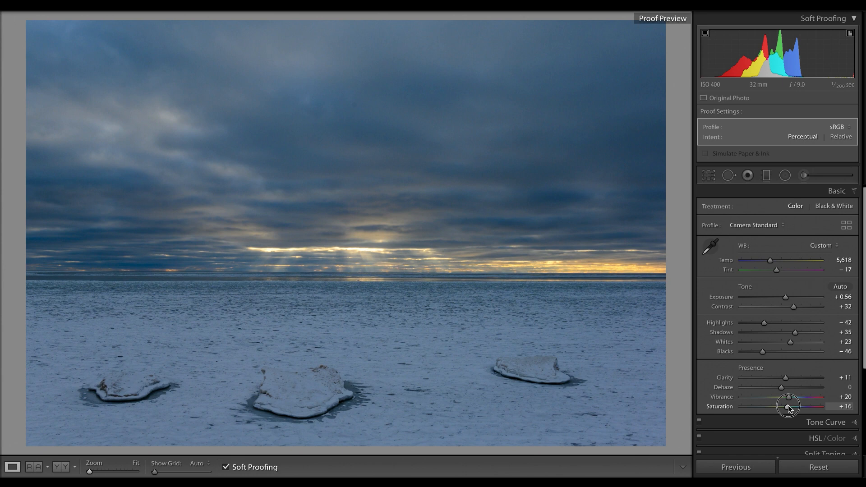
drag(788, 408, 784, 408)
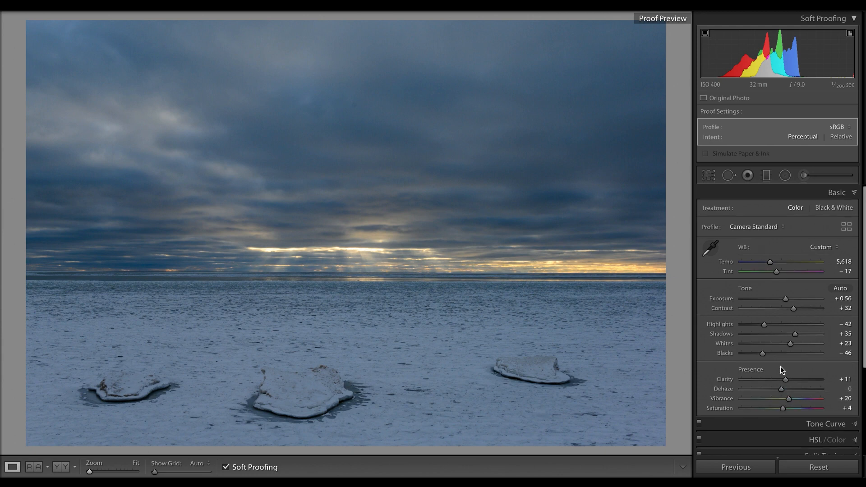
Inspect the cloudy sky at 1:1 and set Noise Reduction to Luminance 64 and Color 22.
scroll(780, 366, down, 5)
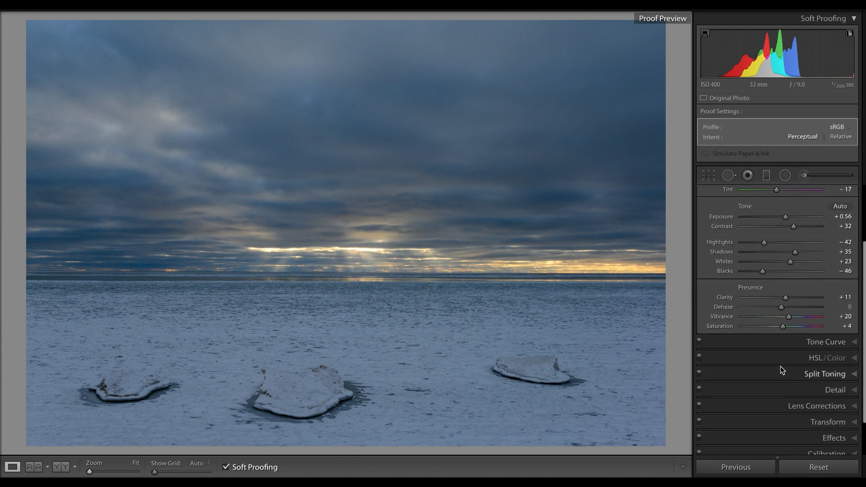
click(834, 389)
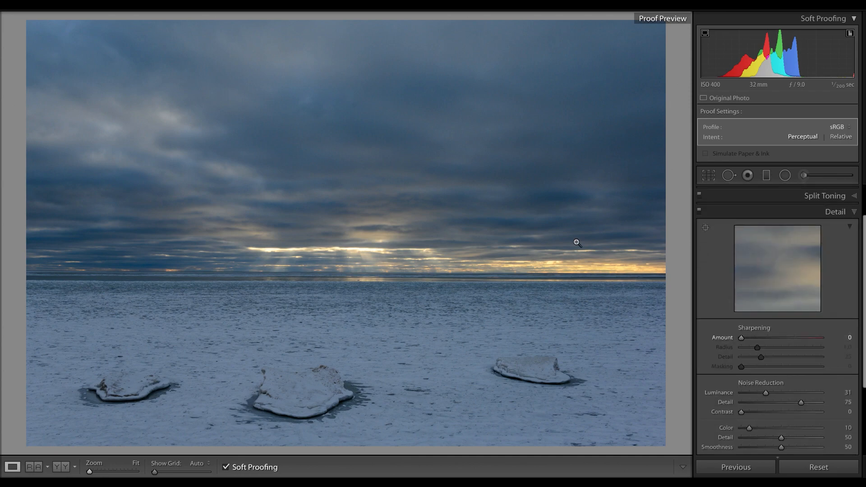
click(518, 217)
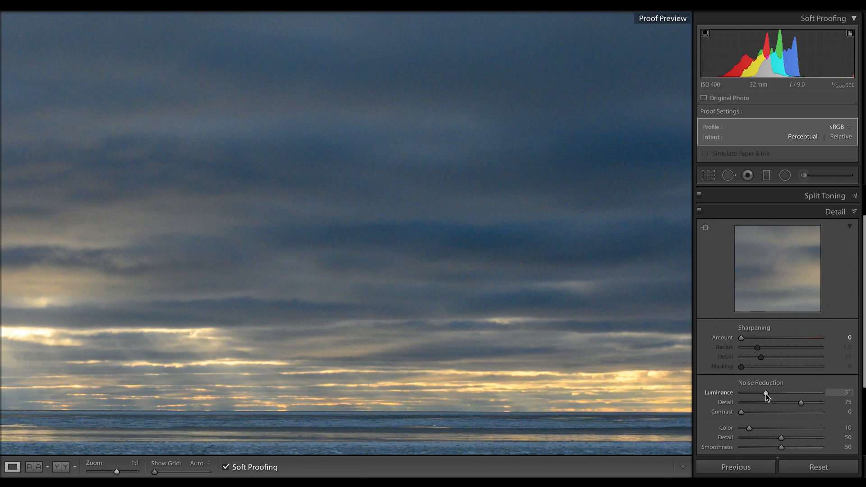
drag(765, 392, 789, 396)
drag(788, 394, 790, 394)
drag(749, 428, 759, 428)
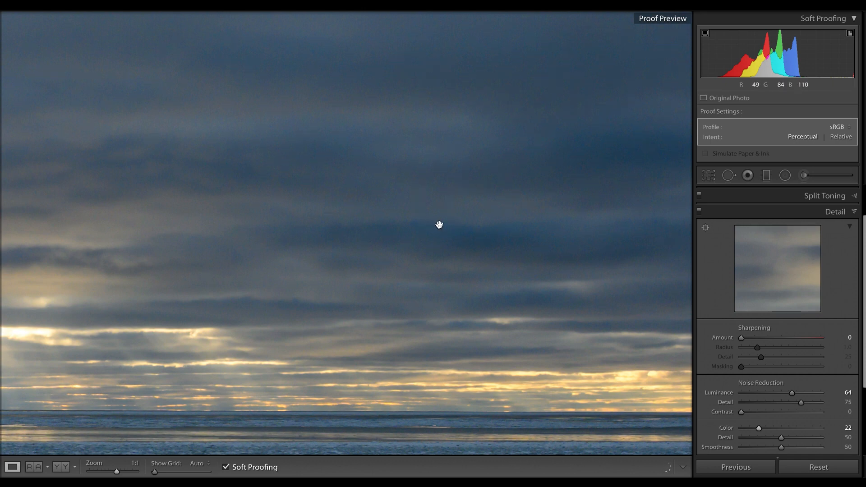
Compare the sky with and without the Detail adjustments, and compare the whole seascape before and after editing.
click(699, 210)
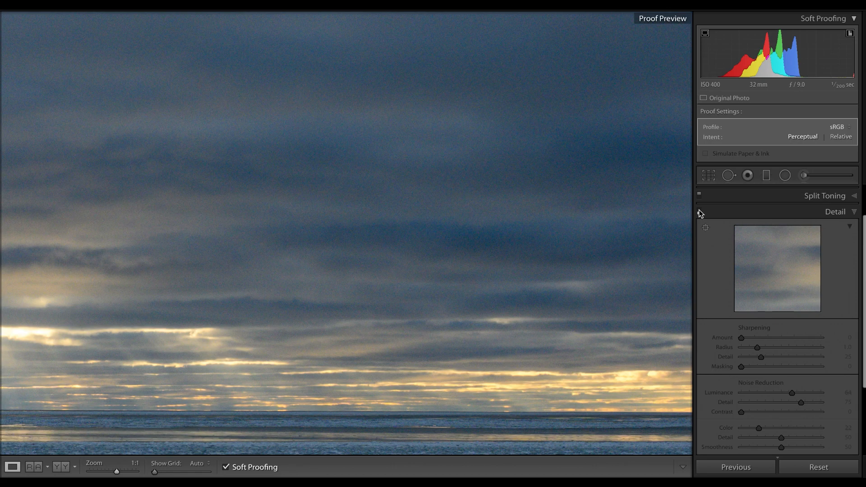
click(699, 211)
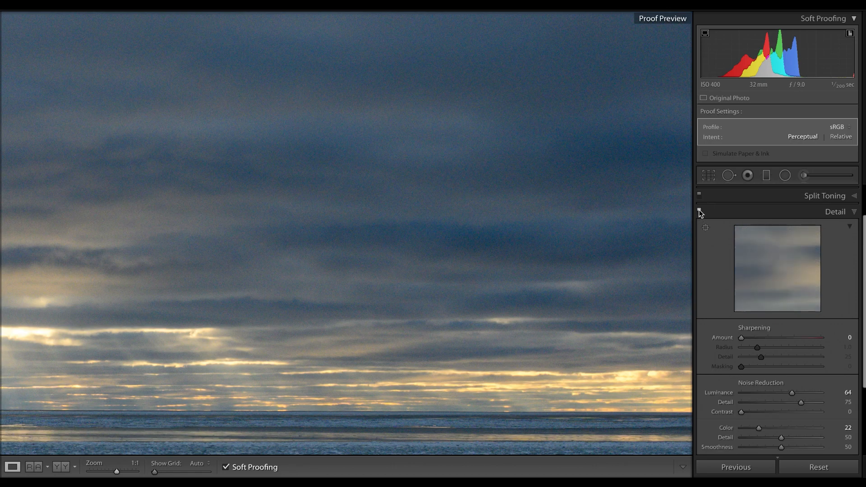
click(386, 182)
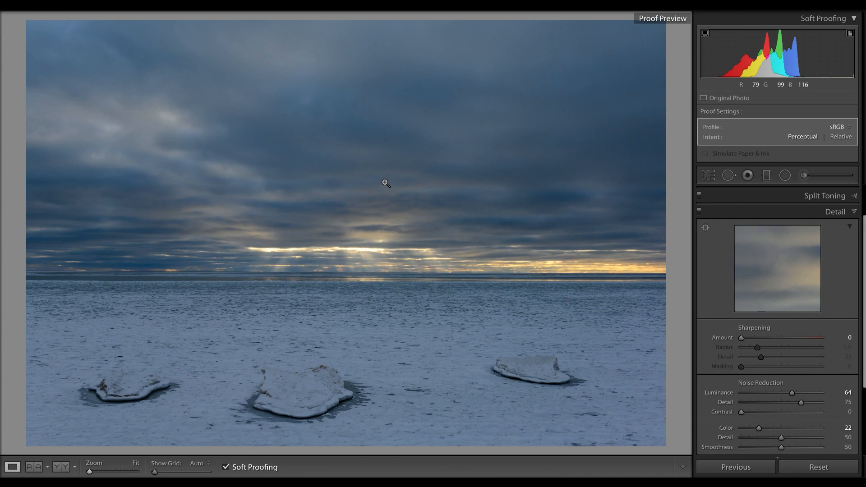
key(backslash)
key(backslash)
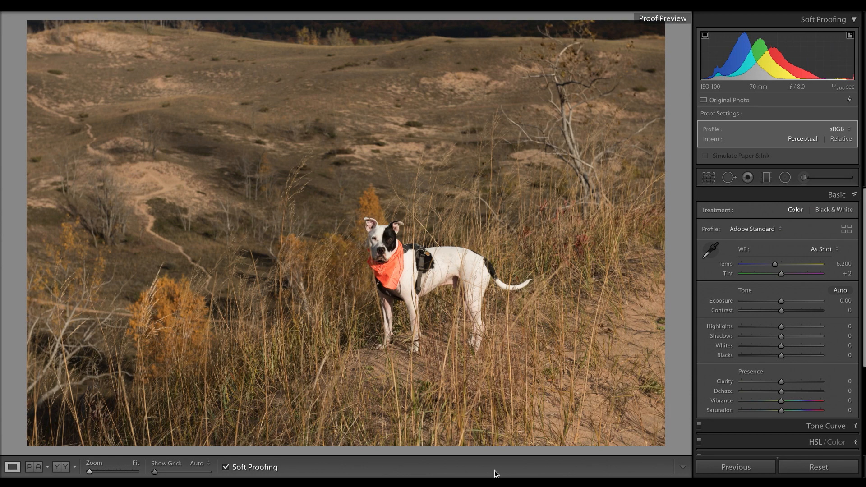
Apply automatic tone to the dog photo and refine it with Whites −3, Highlights −64 and Exposure +0.35.
click(841, 291)
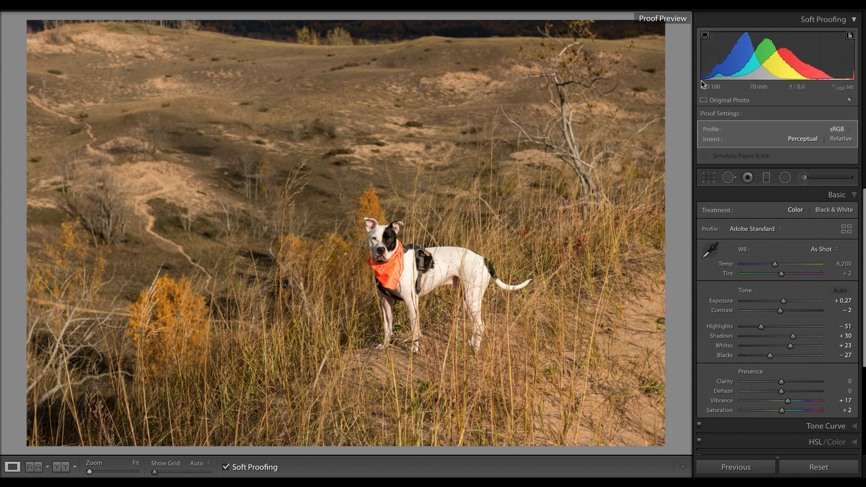
key(alt)
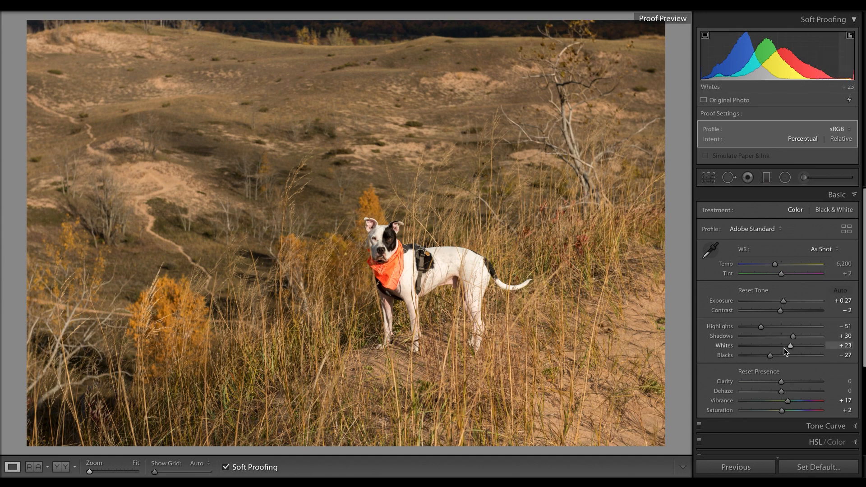
drag(789, 345, 754, 324)
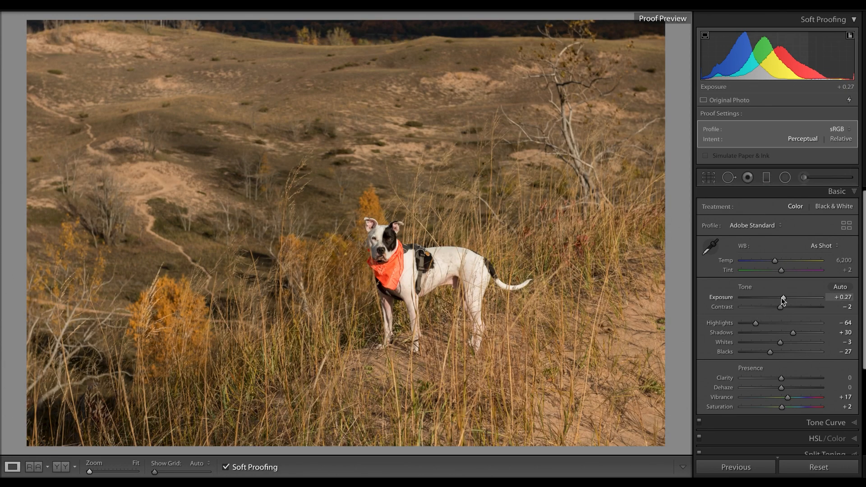
drag(784, 300, 785, 300)
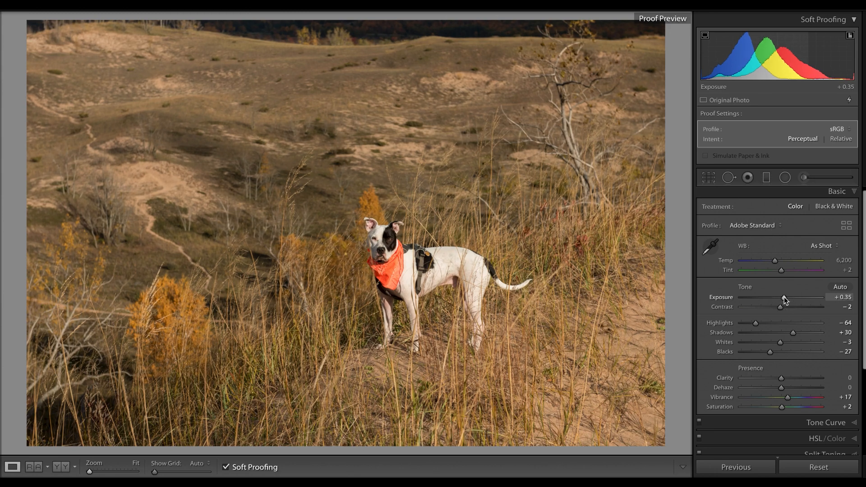
Check the whites clipping, try lowering Whites to −100, and undo that change.
alt+click(780, 343)
drag(781, 344, 717, 345)
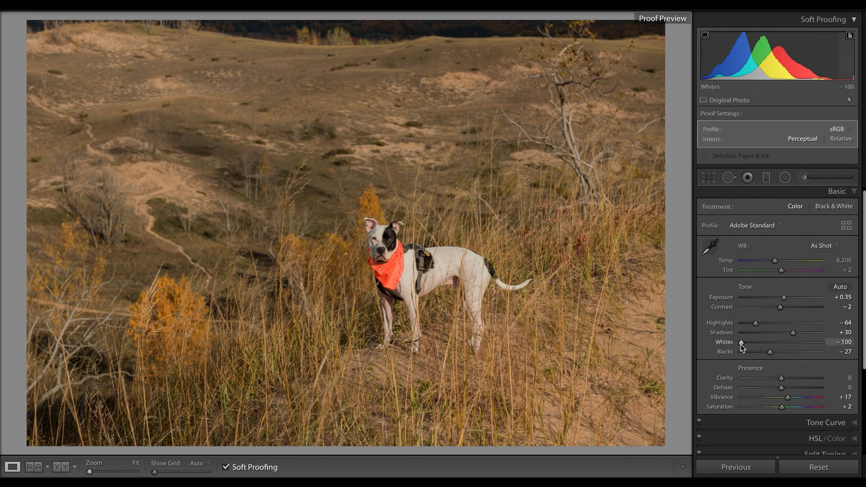
key(ctrl+z)
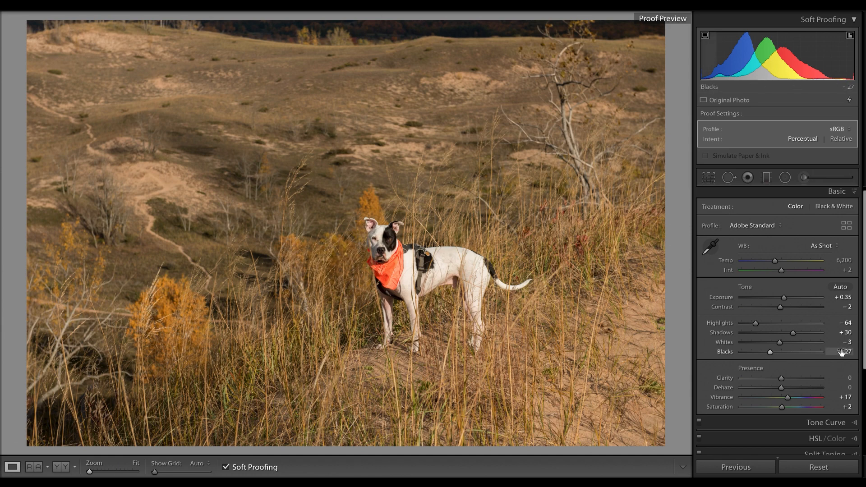
Set Blacks to −6 using the clipping preview, and set Clarity to +17 and Vibrance to +19.
alt+click(770, 353)
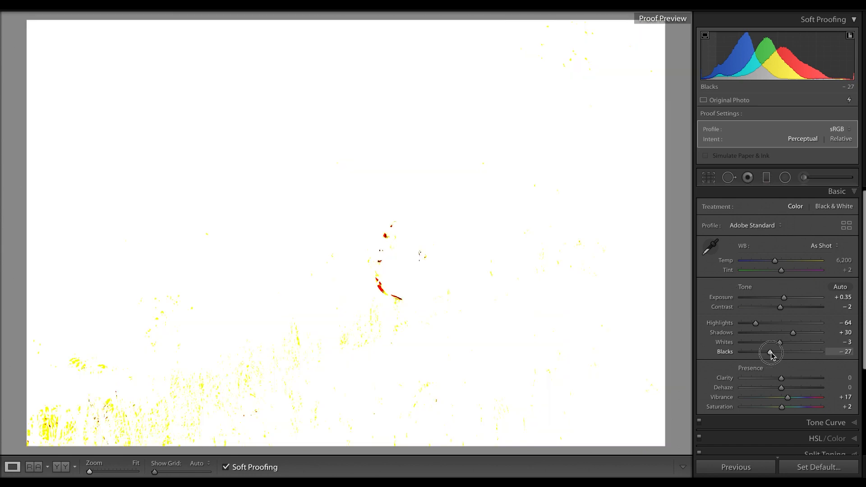
drag(772, 353, 780, 355)
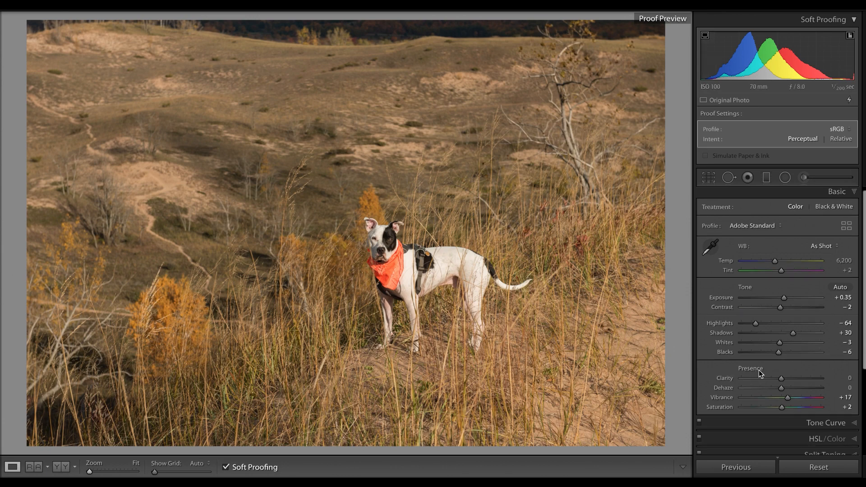
drag(783, 378, 790, 381)
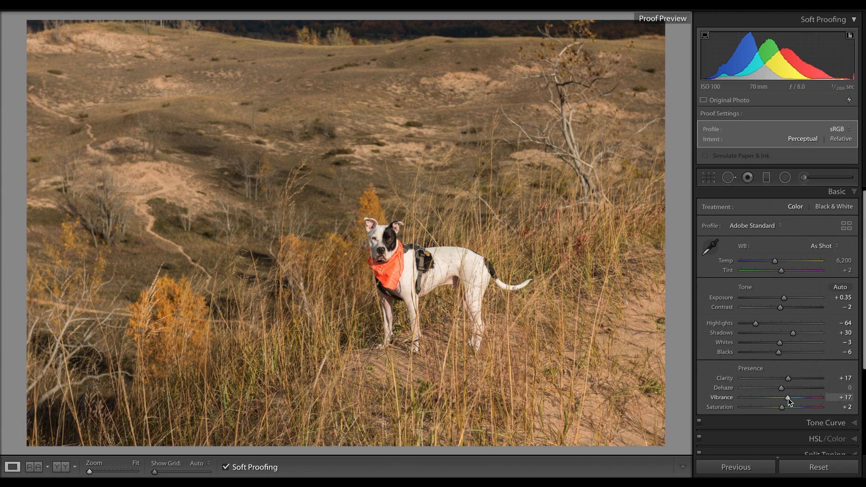
drag(788, 399, 789, 400)
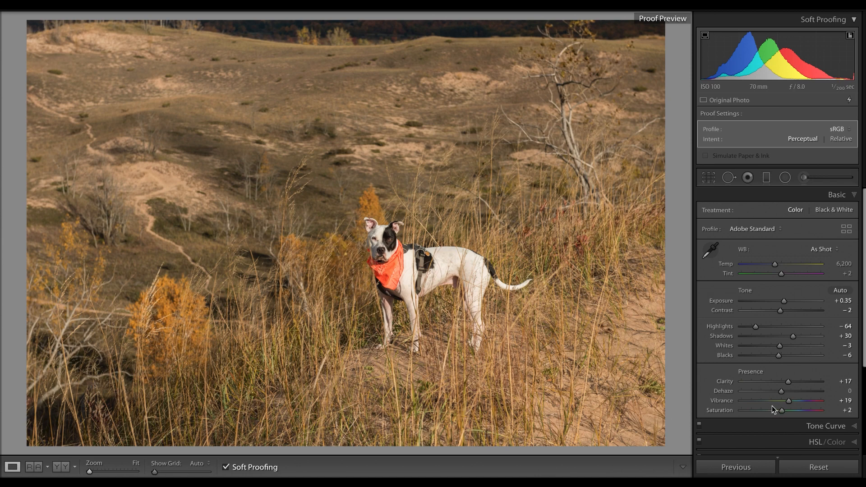
Show the Detail settings and examine the dog photo's distant hills for noise at 1:1.
scroll(773, 390, down, 5)
scroll(775, 390, down, 1)
click(839, 353)
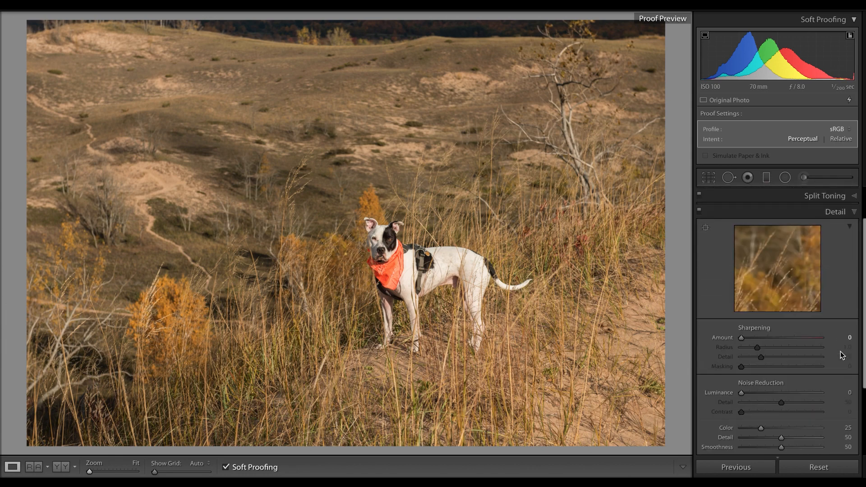
click(444, 33)
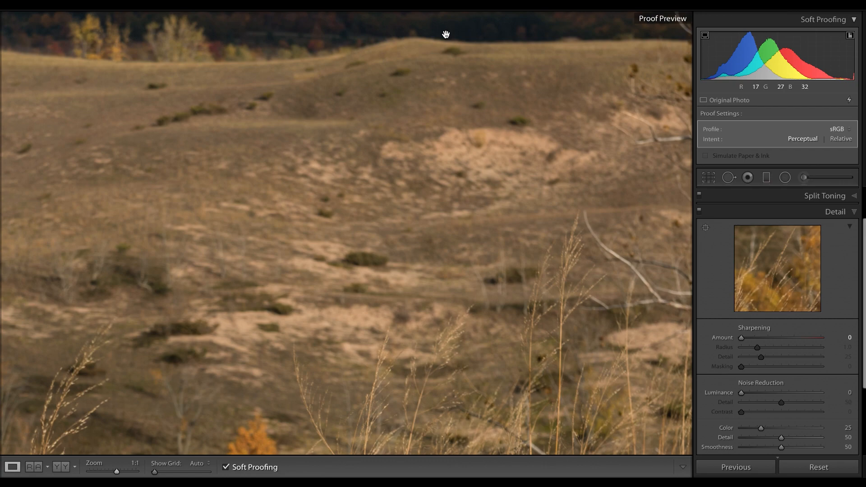
click(445, 35)
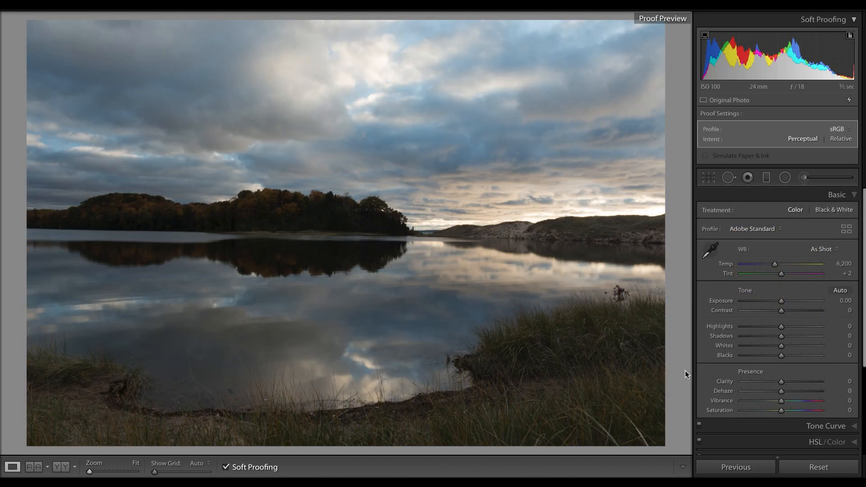
Apply automatic tone to the lake photo and warm its white balance to Temp 7,803 and Tint +10.
click(837, 290)
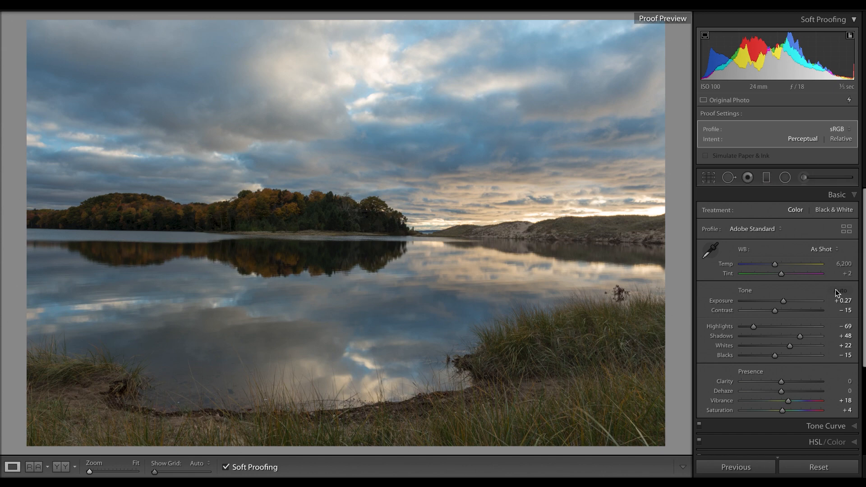
drag(775, 264, 787, 265)
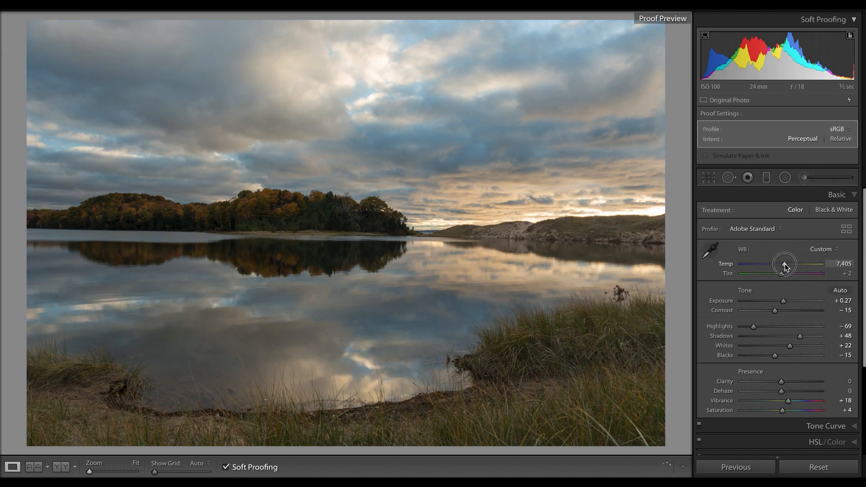
click(848, 274)
key(Up)
key(Up)
key(Up)
key(Up)
key(Up)
key(Up)
key(Up)
key(Up)
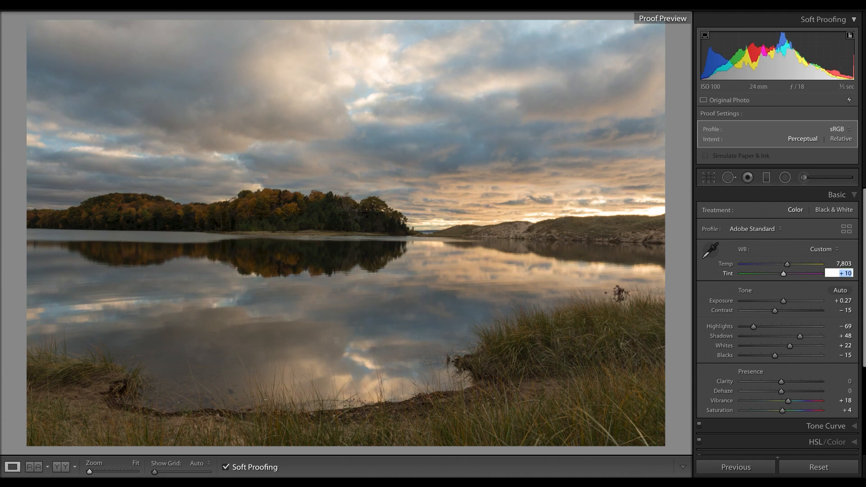
key(Return)
Reapply automatic tone to the lake photo, and set Whites to −5 and Blacks to −2 using the clipping preview.
click(846, 291)
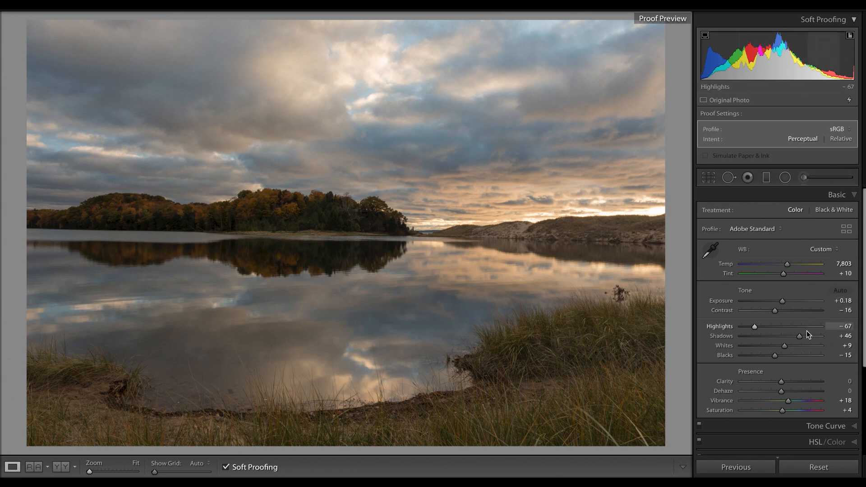
drag(785, 349, 780, 349)
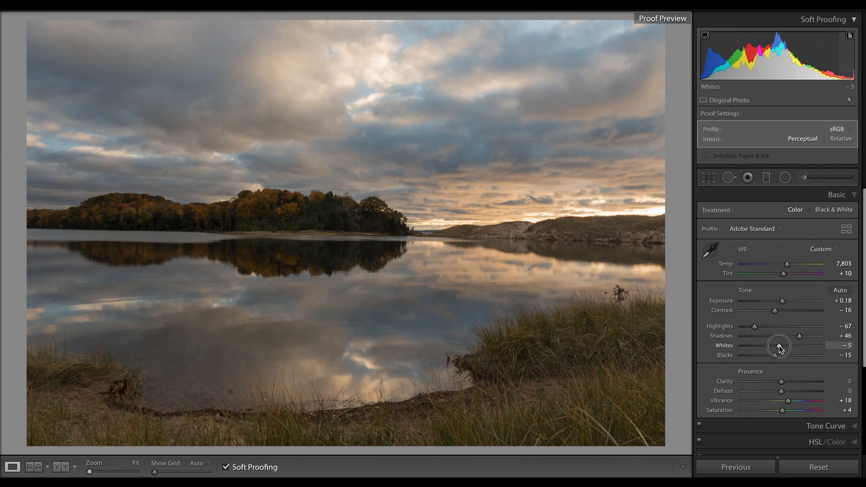
key(alt)
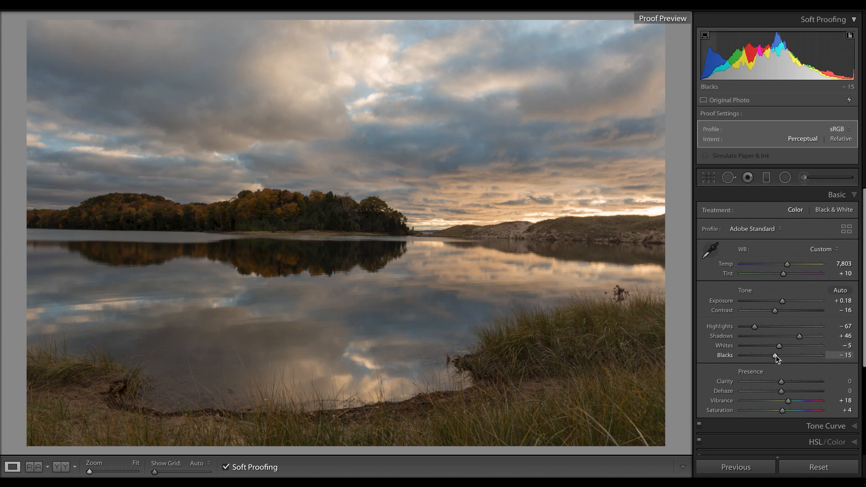
key(alt)
drag(776, 355, 780, 356)
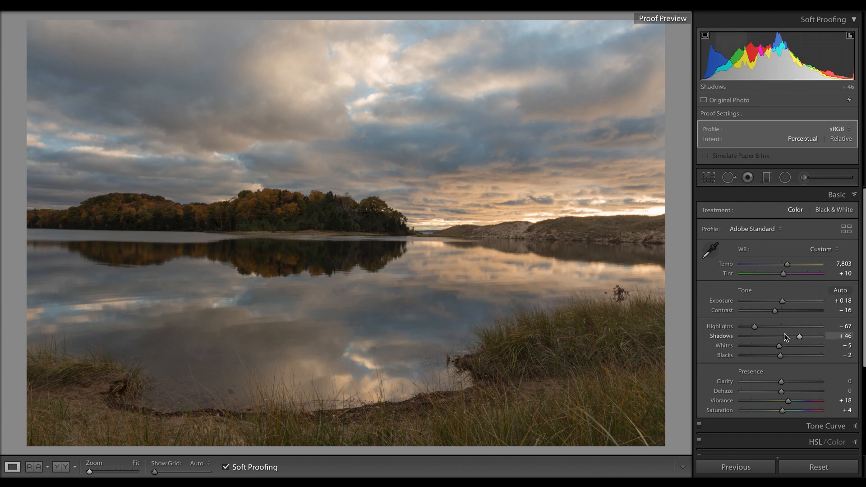
Set the lake photo's Exposure to +0.55 and its Highlights to −68 using the clipping preview.
drag(783, 304, 785, 304)
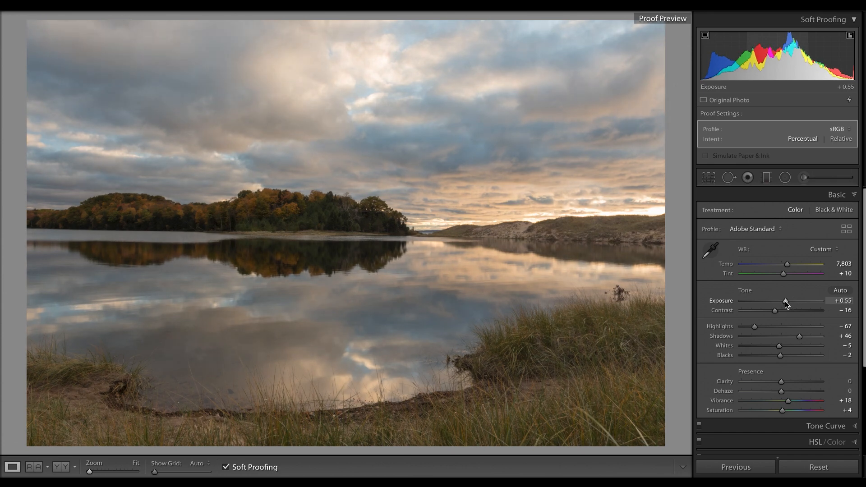
key(alt)
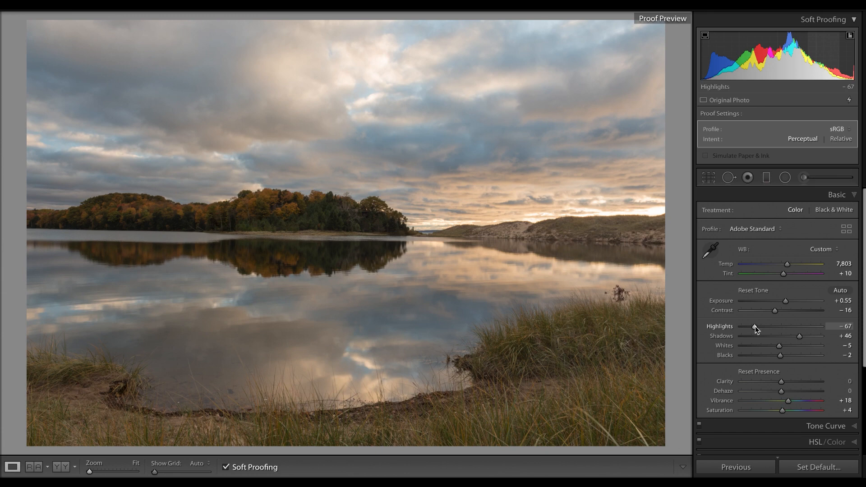
drag(755, 326, 755, 326)
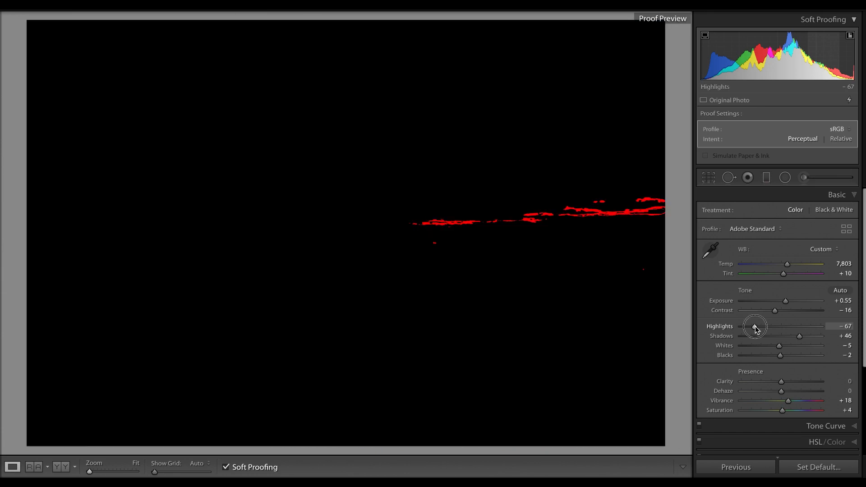
drag(755, 327, 754, 325)
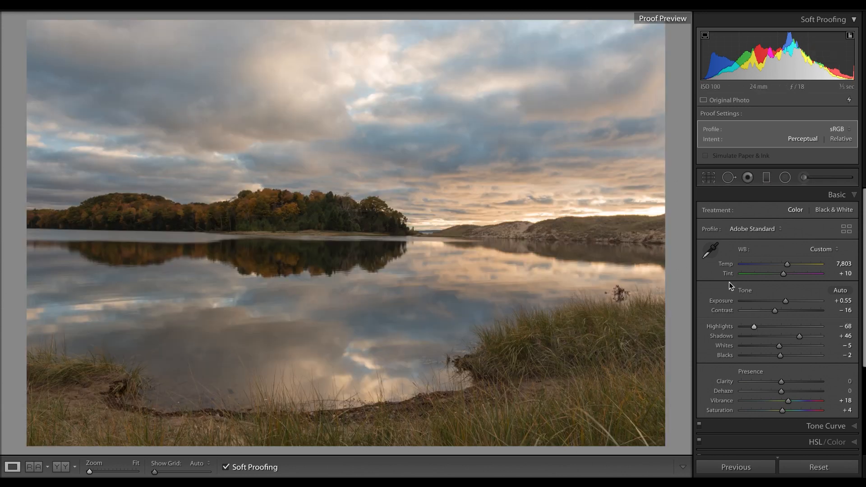
Soften the lake photo with Contrast −31 and refine its presence with Clarity +7 and Vibrance +27.
click(773, 311)
drag(774, 314, 768, 312)
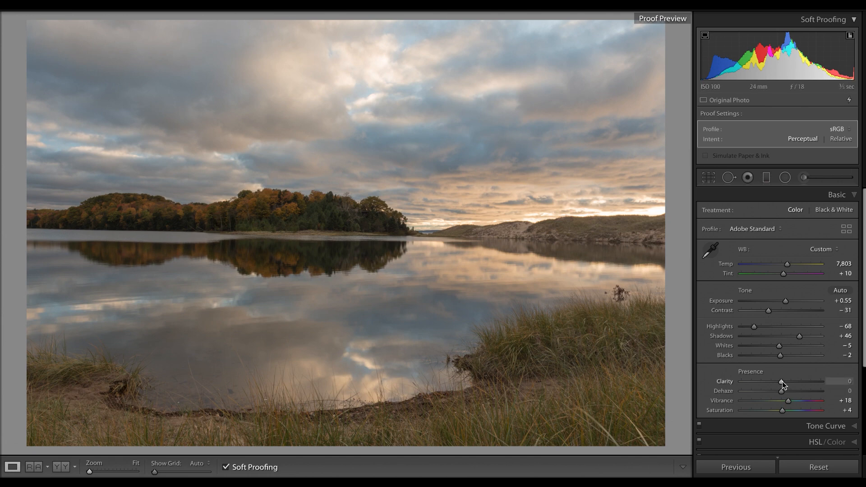
drag(783, 383, 785, 384)
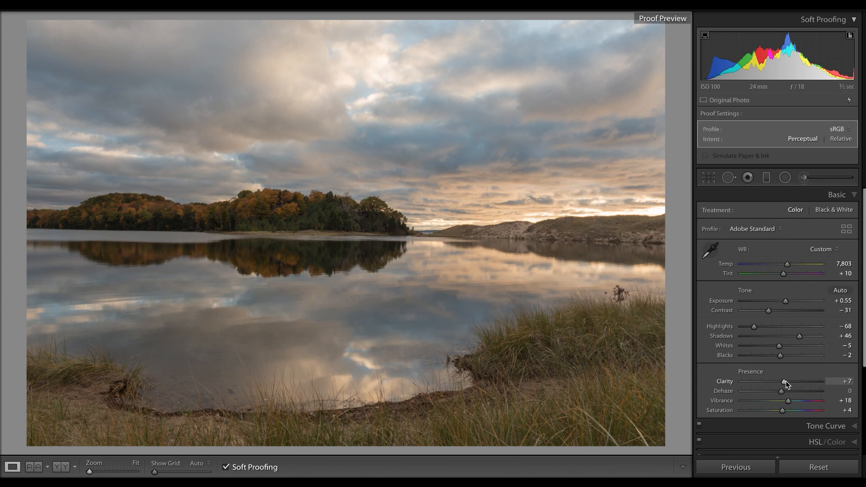
drag(788, 403, 792, 403)
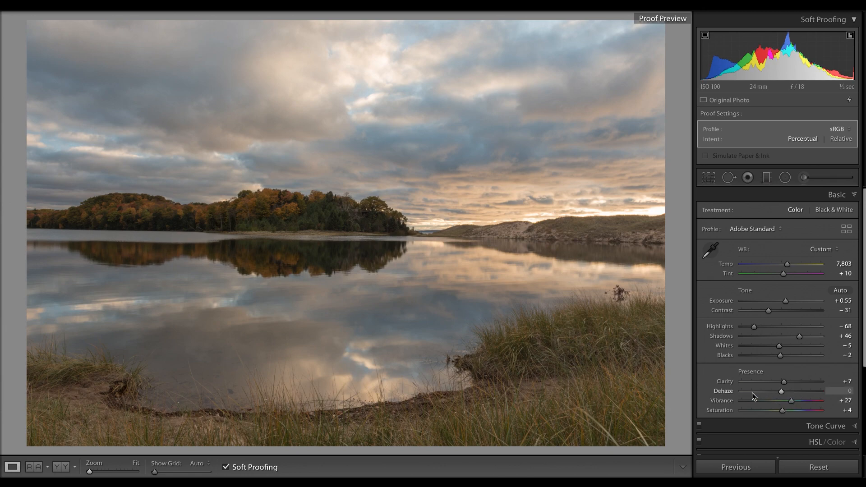
Compare the edited lake photo with its before state.
key(backslash)
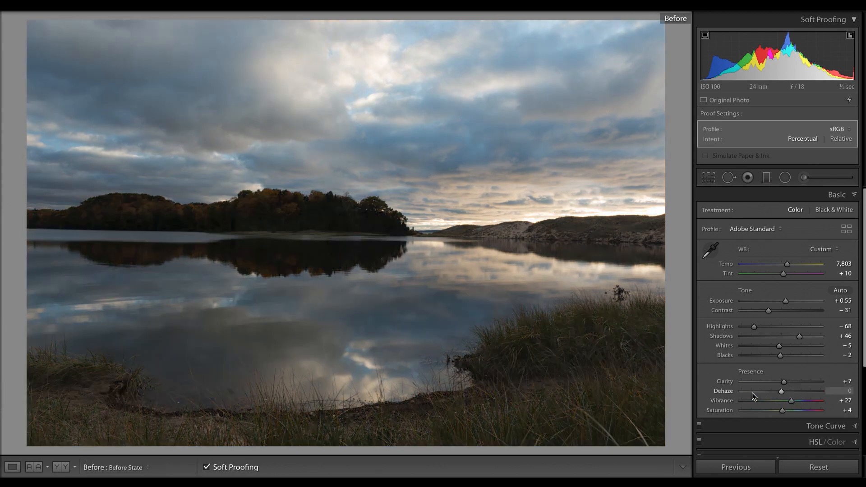
key(backslash)
key(backslash)
key(backslash)
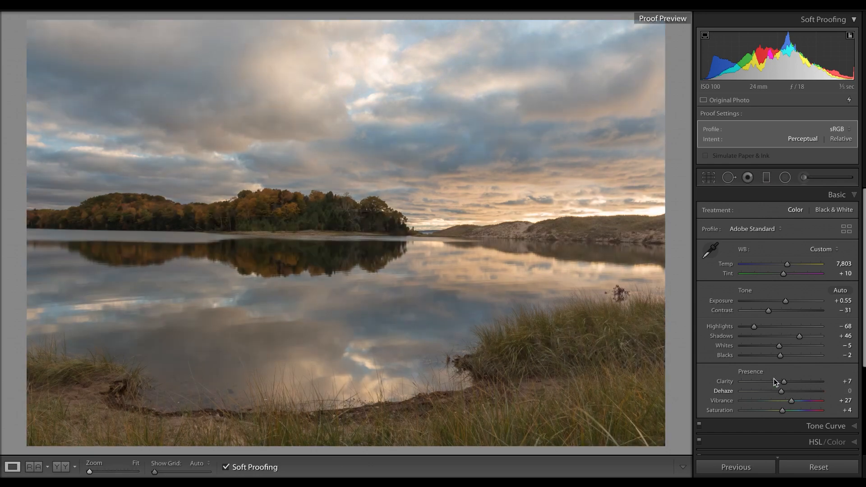
Show the Detail settings and examine the lake photo's tree-covered shore and sky for noise at 1:1.
scroll(760, 369, down, 5)
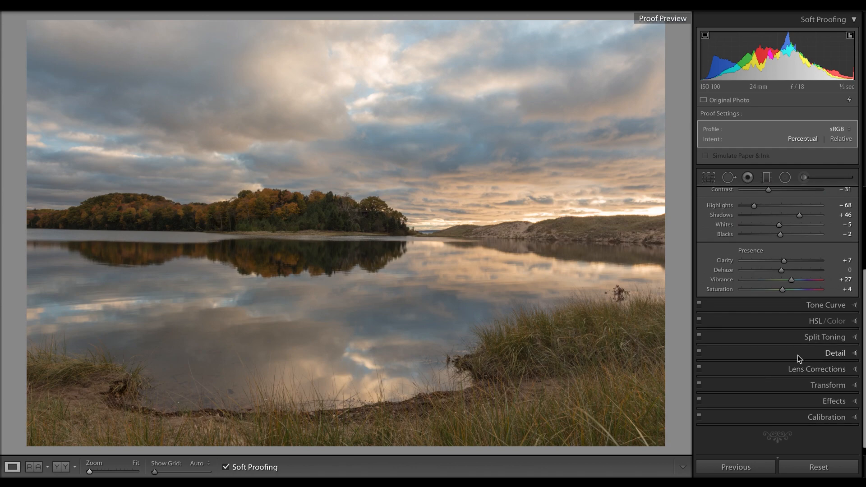
click(837, 360)
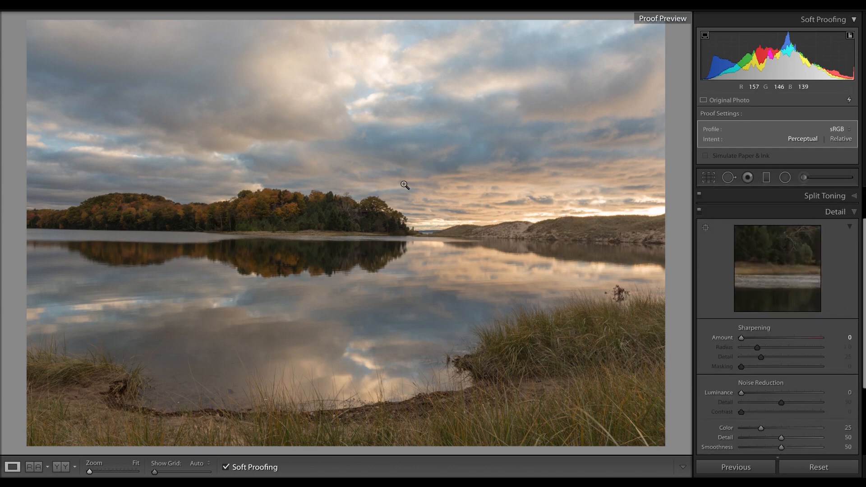
click(300, 173)
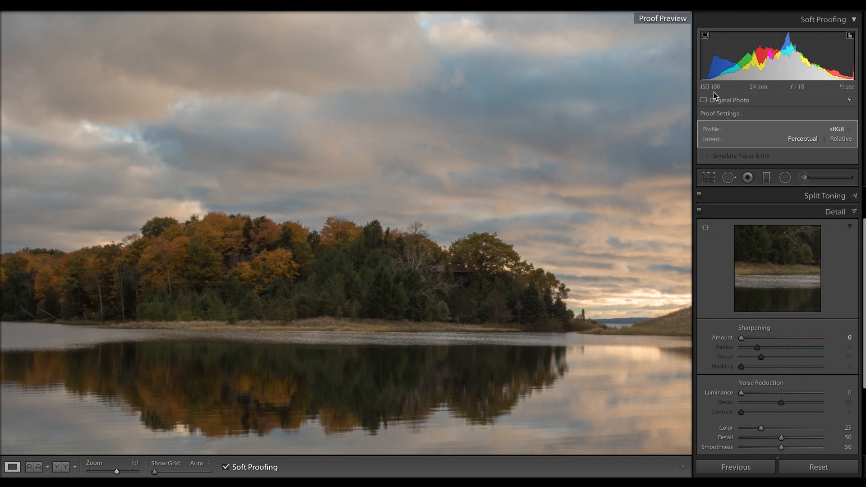
click(568, 278)
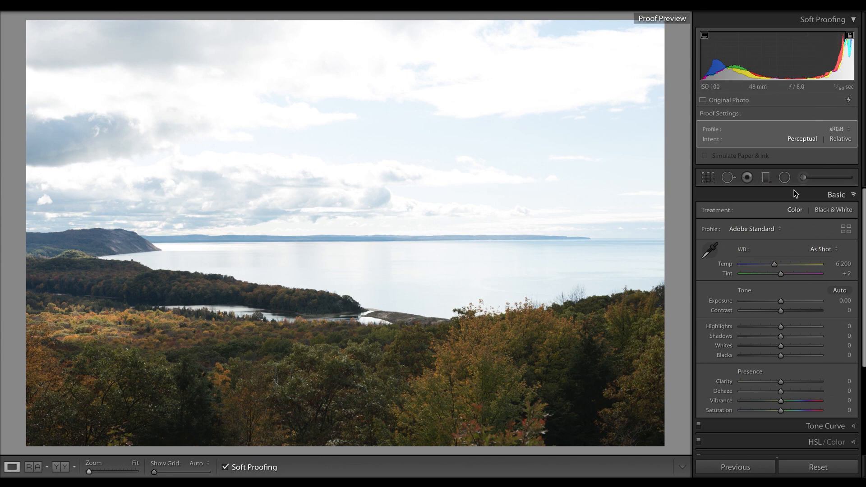
Set the bay overlook photo's white balance to Temp 7,078 and Tint +6, and apply automatic tone.
alt+click(782, 331)
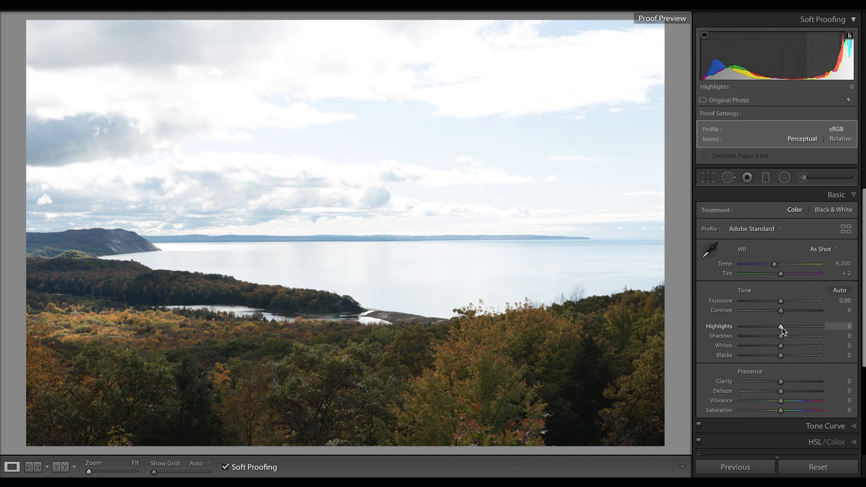
drag(774, 264, 781, 266)
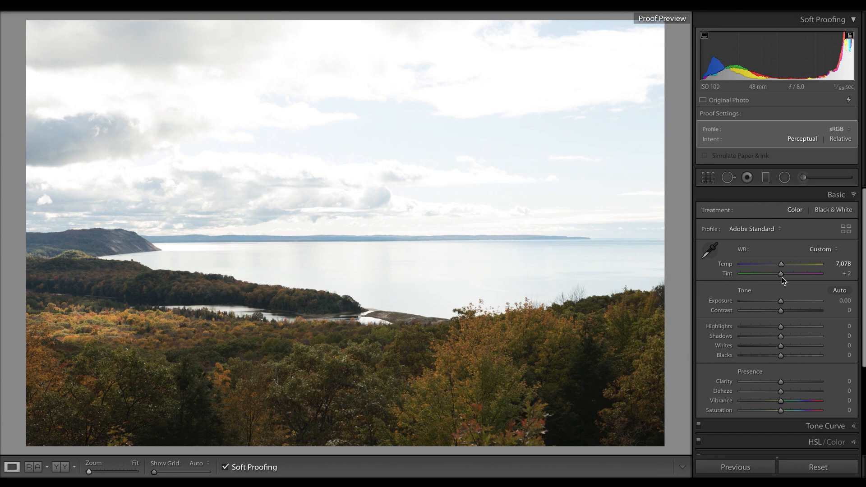
drag(781, 274, 783, 276)
click(839, 291)
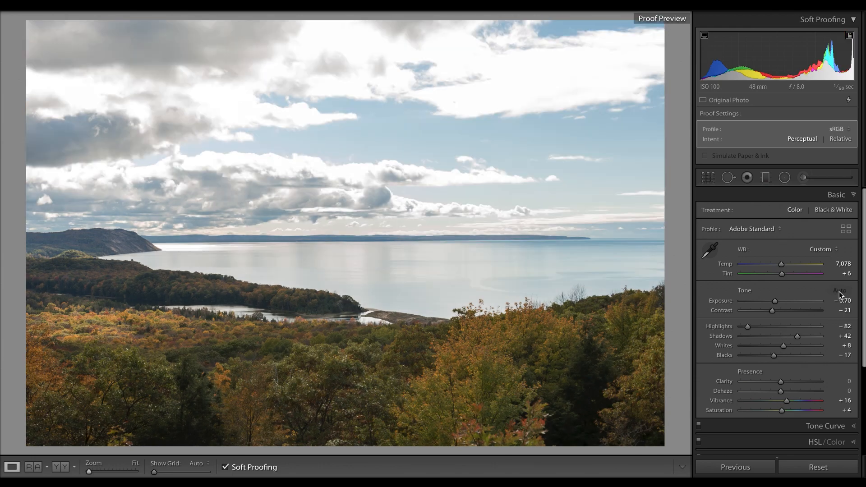
Set the bay photo's Whites to +5 and Blacks to −12 using the clipping preview.
key(alt)
key(alt)
alt+click(783, 345)
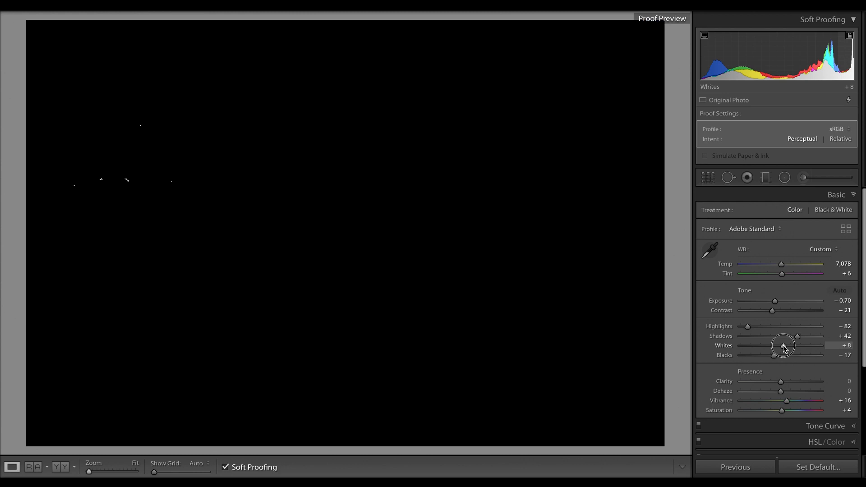
drag(783, 348, 781, 345)
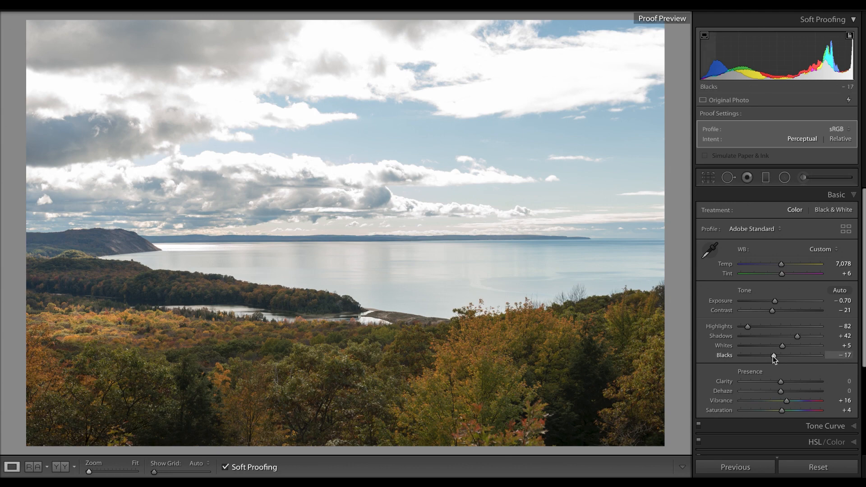
drag(773, 356, 774, 356)
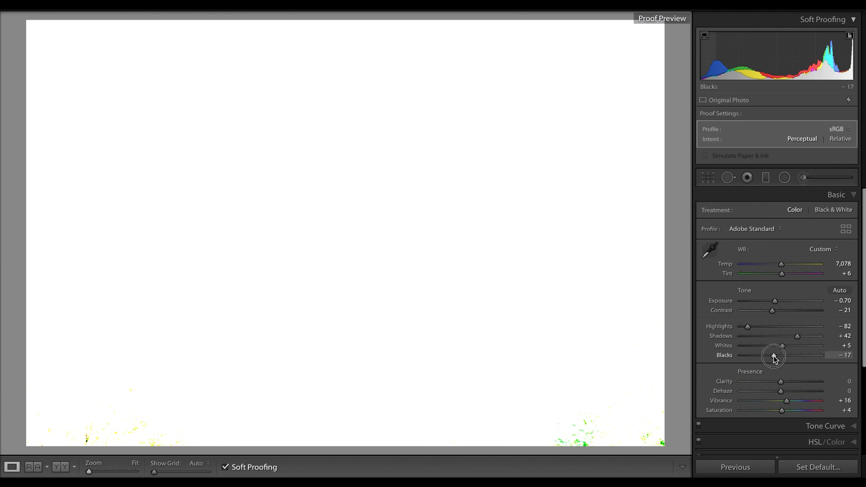
drag(773, 356, 775, 357)
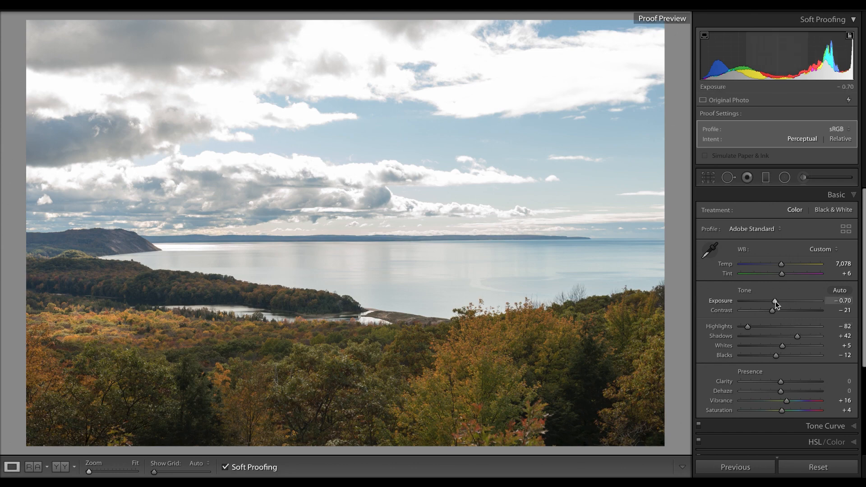
Set the bay photo's Exposure to −1.05 and Shadows to +59, with Clarity +16, Vibrance +25 and Saturation +11.
drag(775, 302, 773, 302)
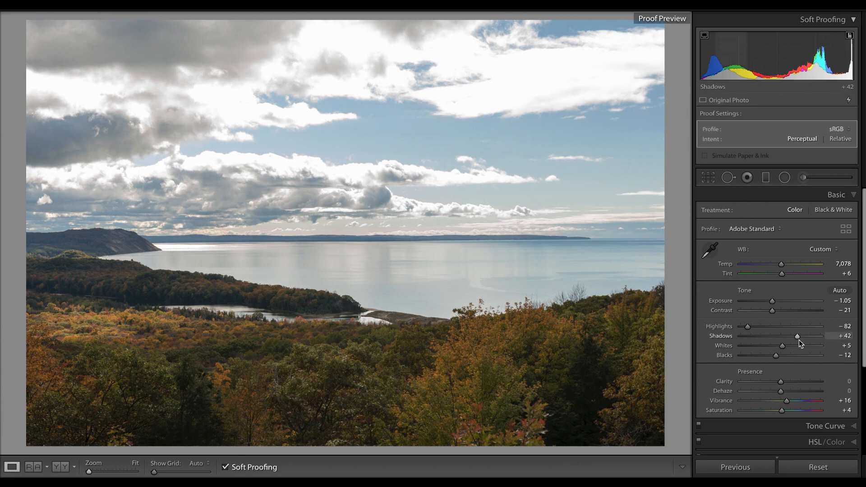
drag(798, 336, 803, 337)
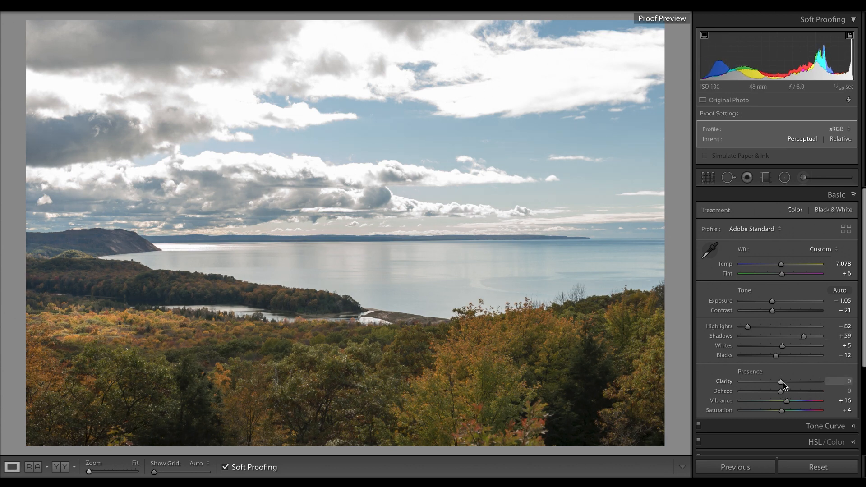
drag(781, 381, 788, 381)
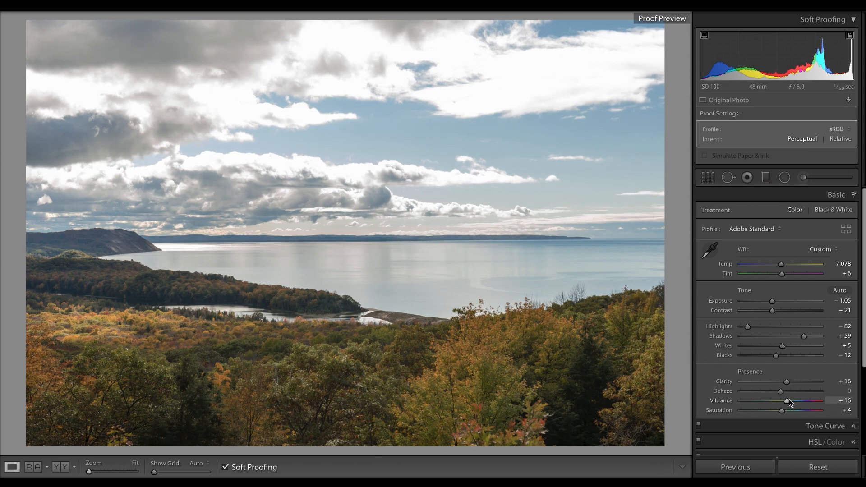
drag(788, 401, 786, 411)
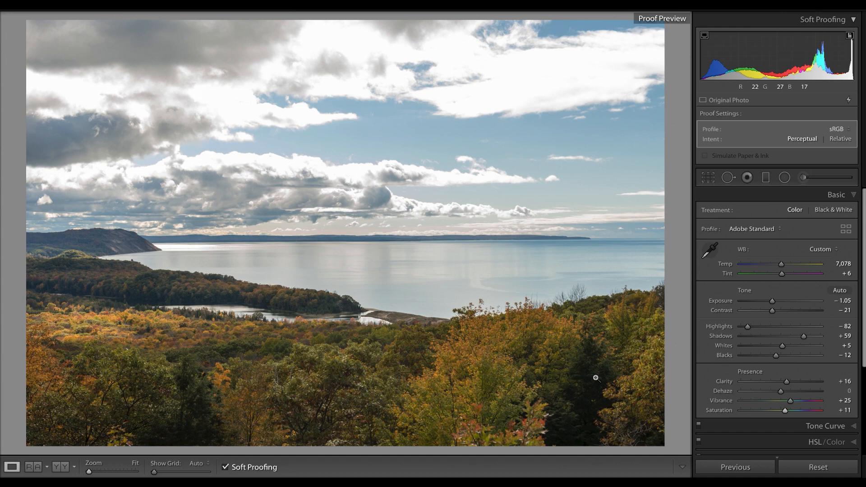
Compare the edited bay photo with its before state.
key(backslash)
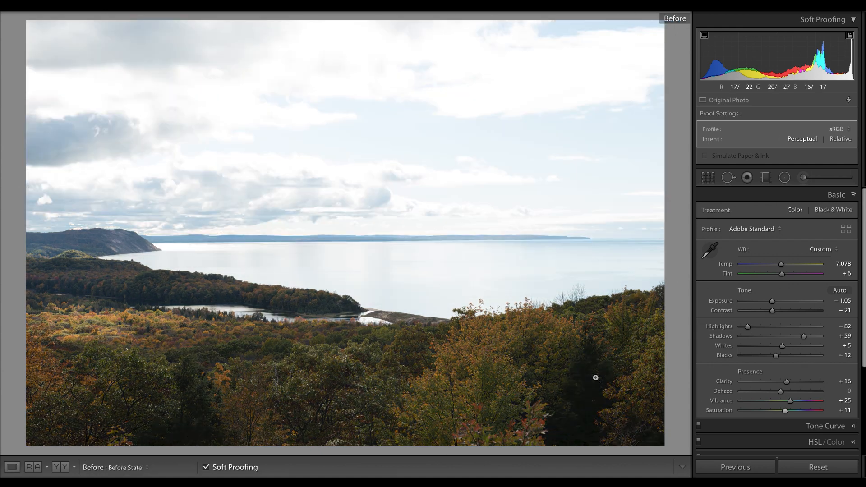
key(backslash)
key(backslash)
key(backslash)
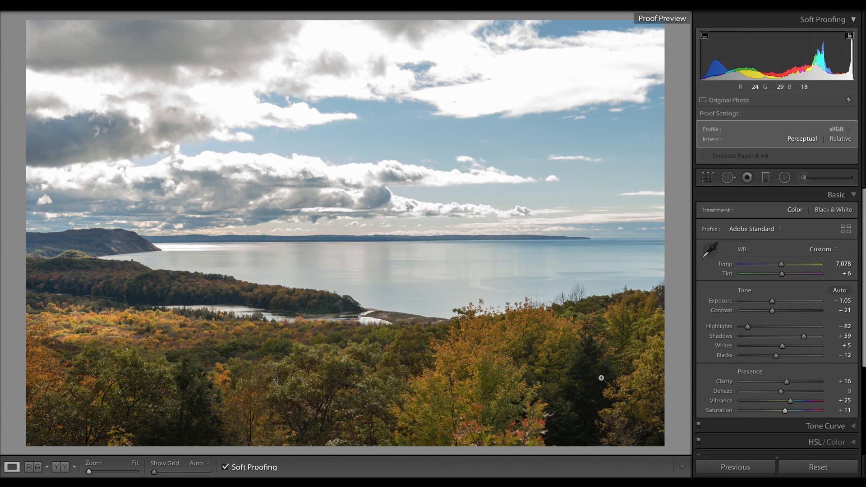
Examine the bay photo at 1:1 with the Detail settings open to judge its noise along the horizon and sky.
scroll(760, 396, down, 5)
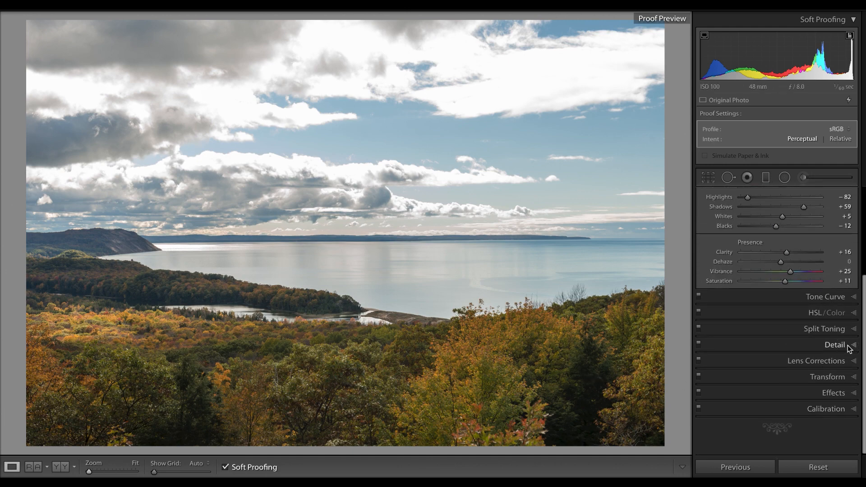
click(848, 342)
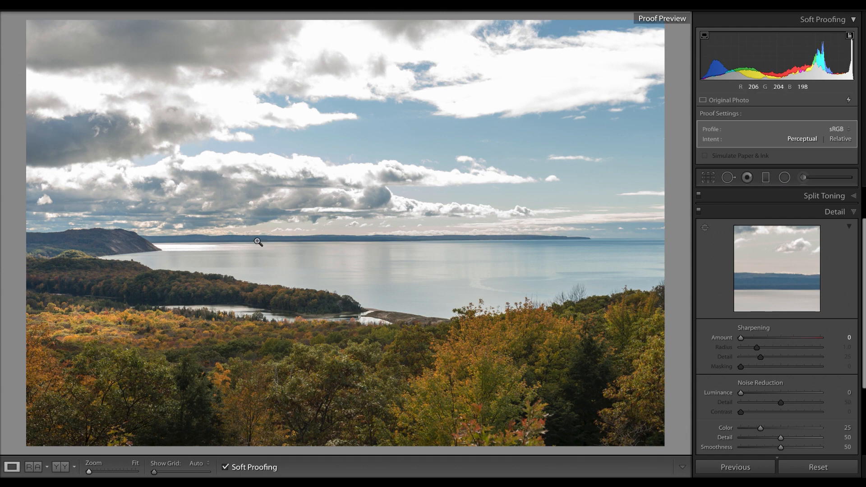
click(219, 222)
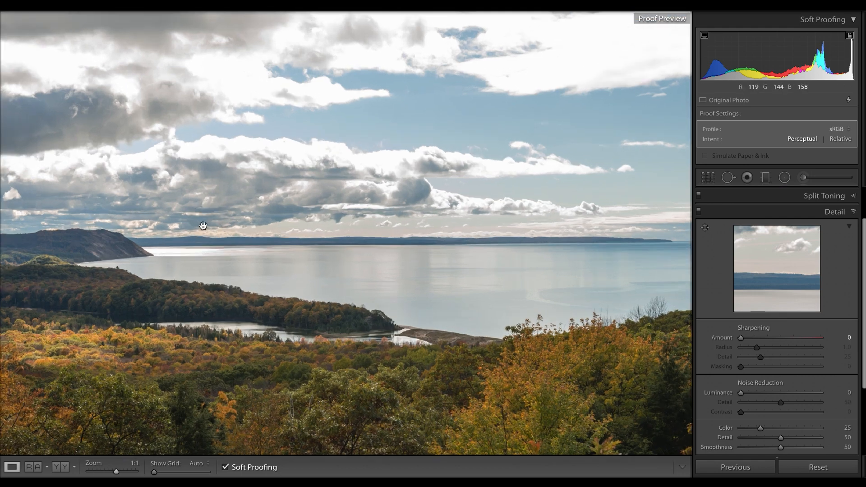
drag(116, 241, 458, 234)
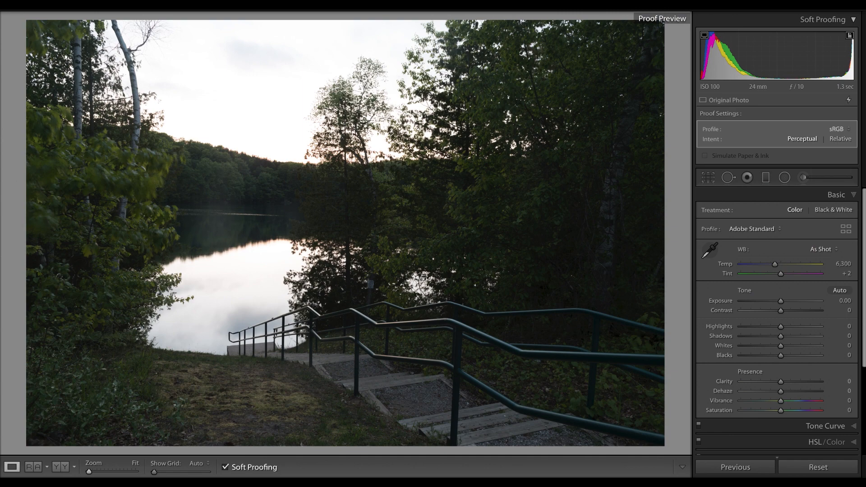
Try the Shade white balance and automatic tone on the overexposed lake stairway photo.
click(823, 249)
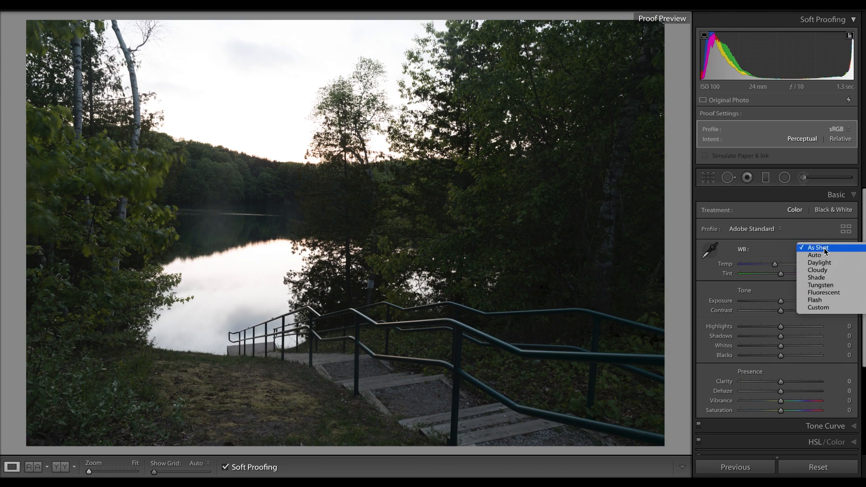
click(823, 273)
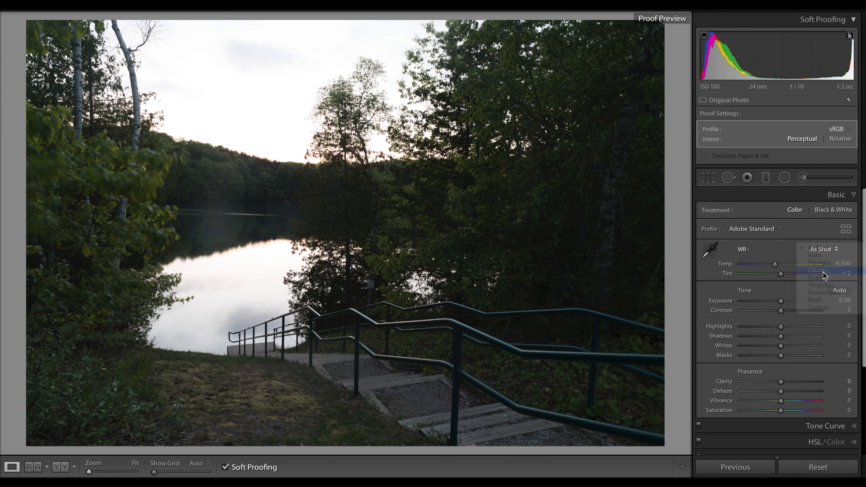
click(827, 248)
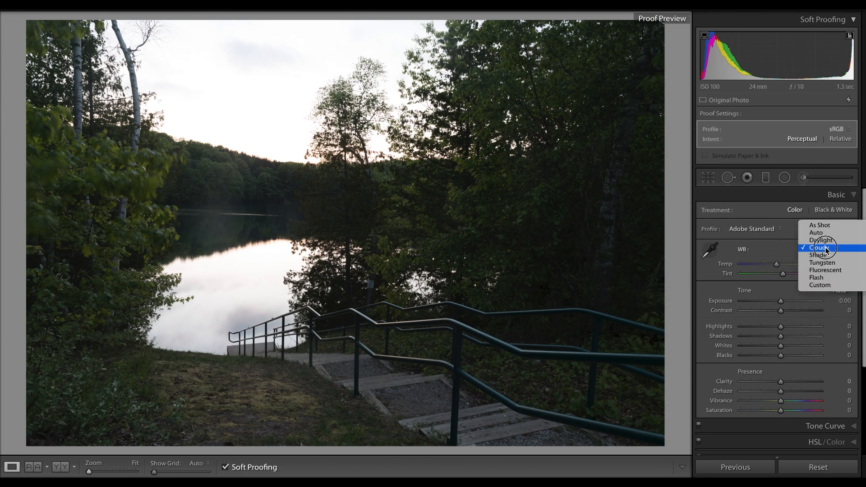
click(825, 255)
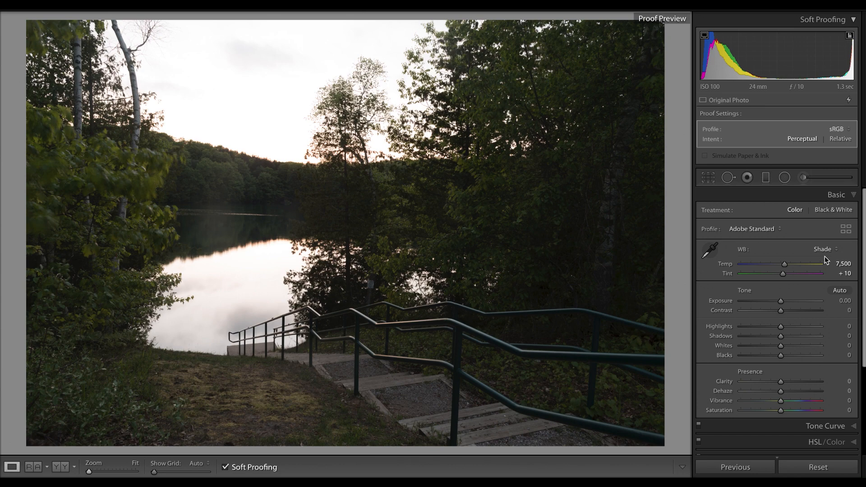
click(838, 291)
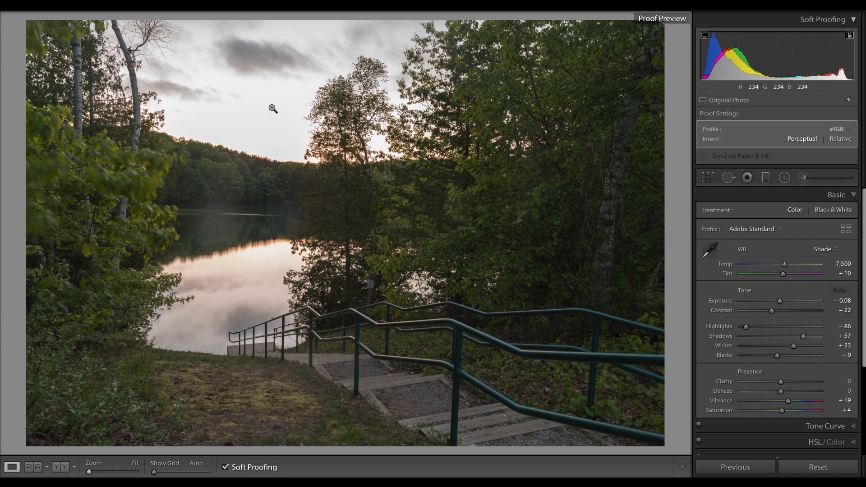
Check the lake stairway photo's bright sky for detail at 1:1 and reset all of the photo's adjustments.
click(284, 100)
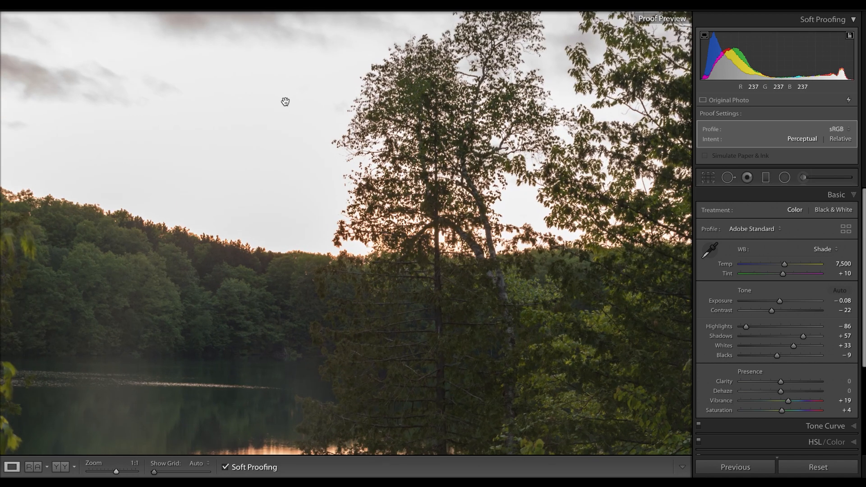
click(286, 102)
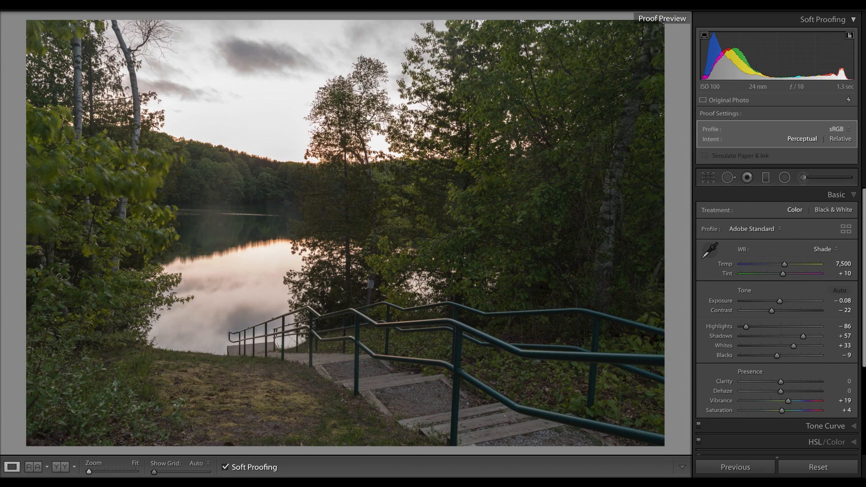
key(ctrl+shift+r)
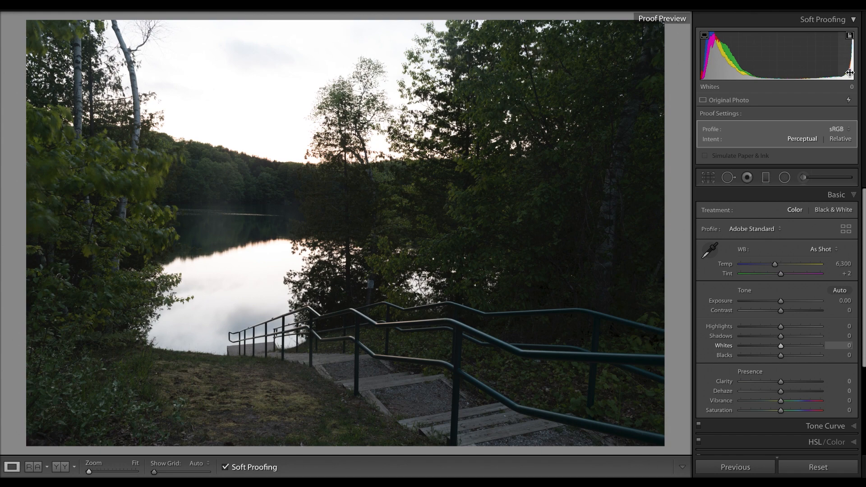
Go to the next lake stairway photo, set its white balance to Shade and apply automatic tone.
key(Right)
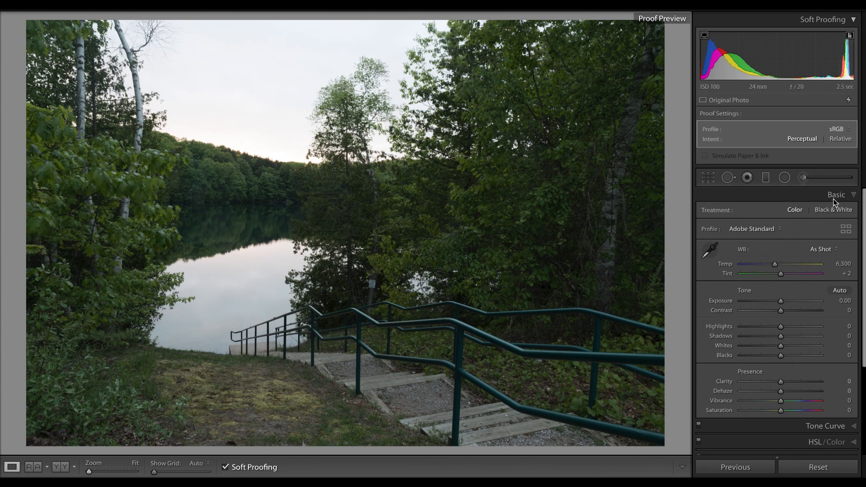
click(824, 249)
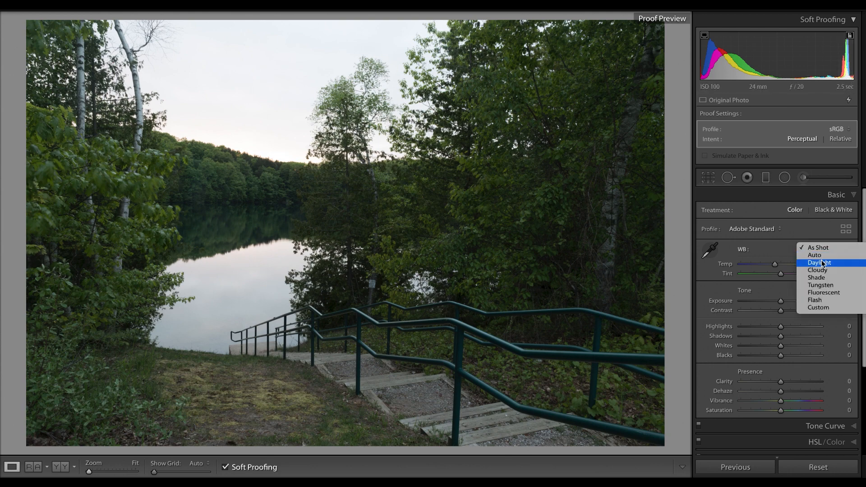
click(821, 277)
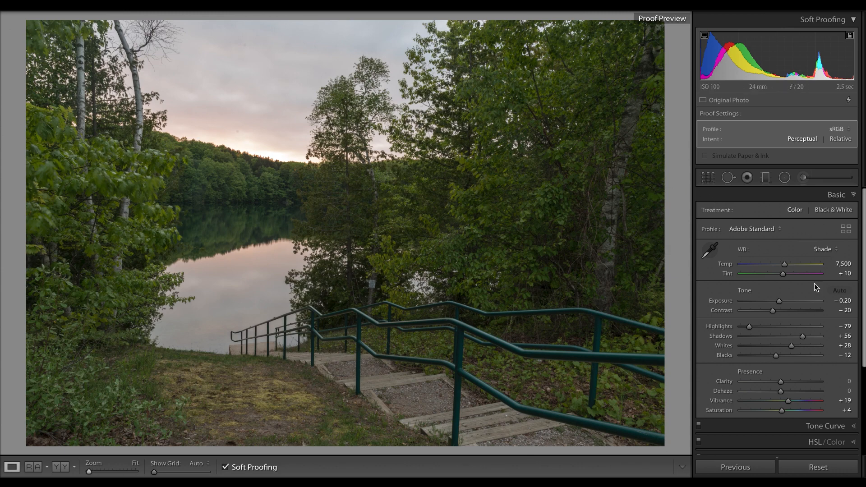
Set the lake stairway photo's Highlights to −87 and Whites to +6 using the clipping preview.
key(alt)
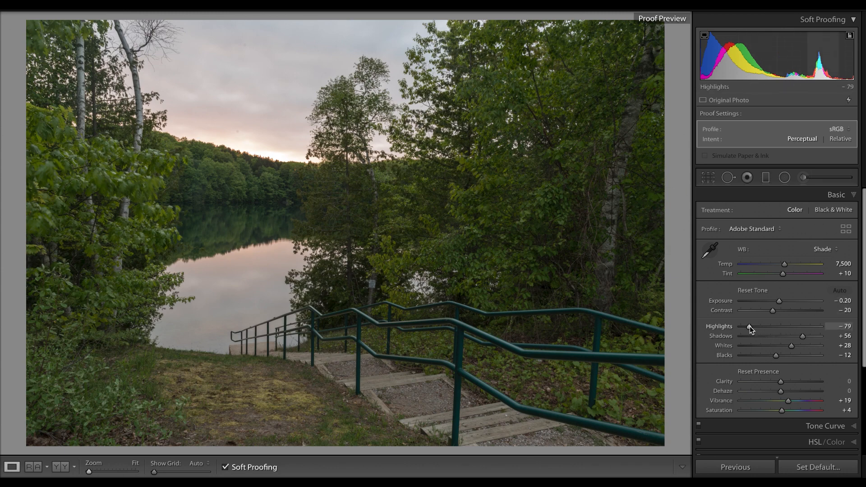
drag(749, 326, 745, 329)
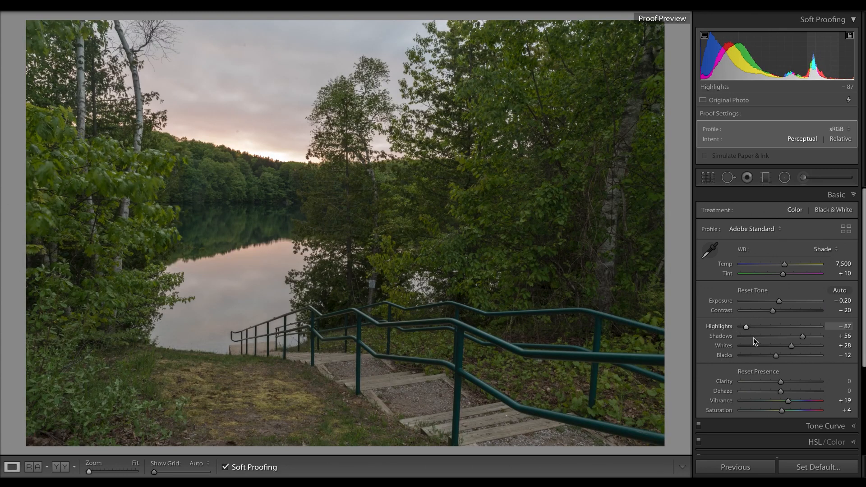
drag(790, 344, 781, 346)
key(alt)
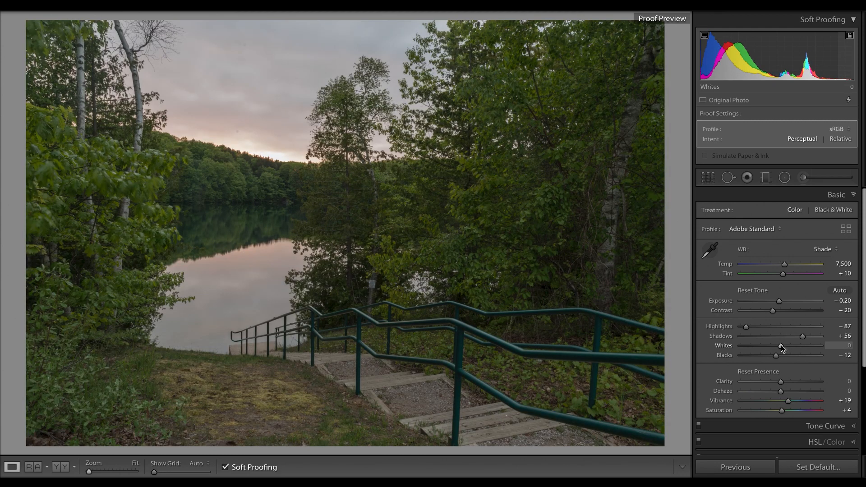
drag(781, 345, 783, 344)
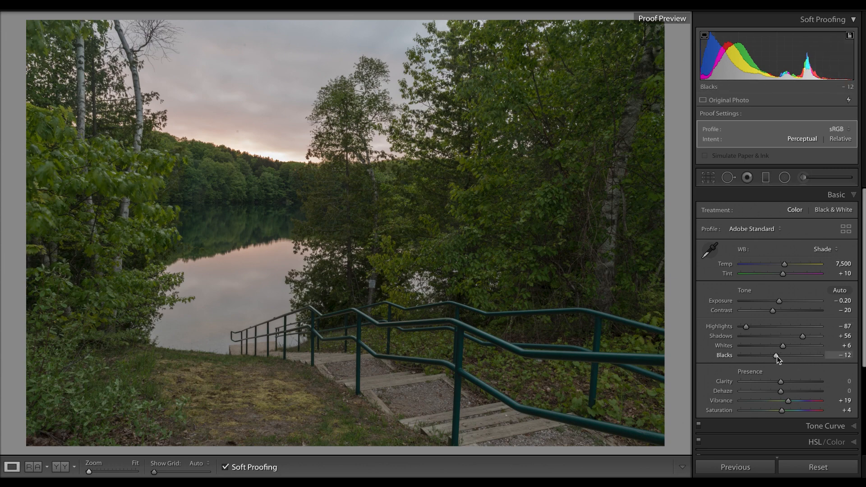
Set the lake stairway photo's Blacks to +12, with Clarity +19, Vibrance +29 and Saturation +6.
drag(775, 356, 785, 356)
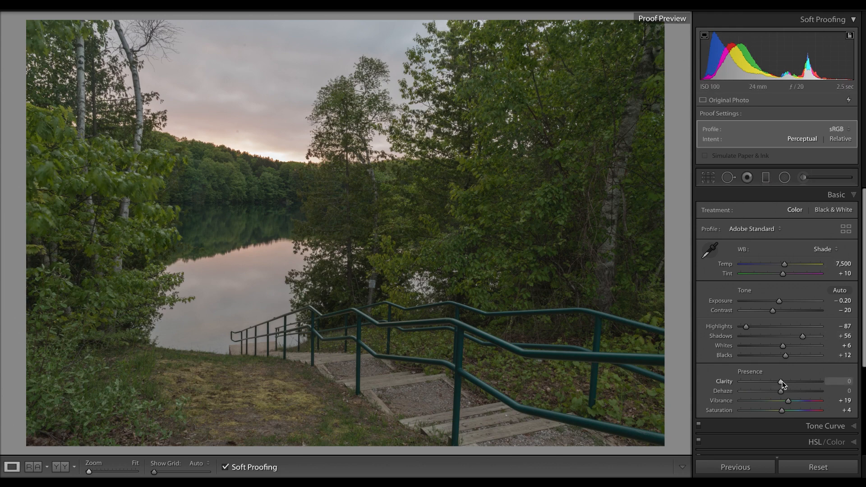
drag(782, 380, 789, 382)
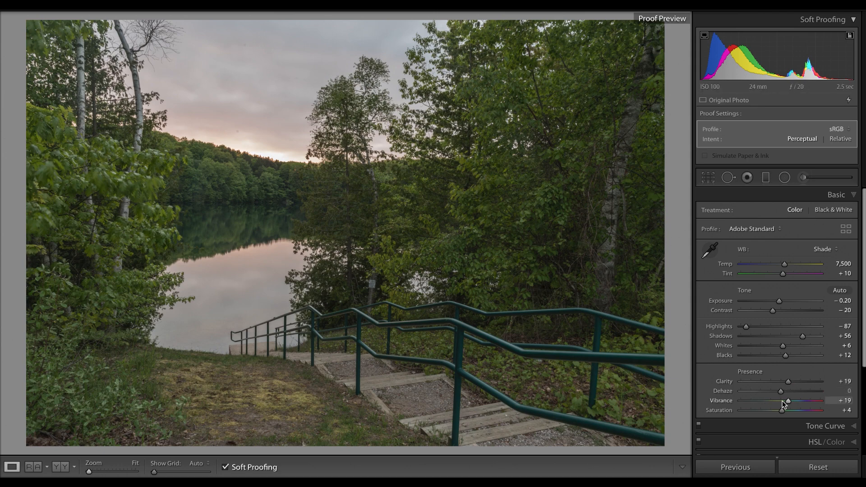
mouse_move(788, 402)
mouse_down()
mouse_move(794, 412)
mouse_move(783, 412)
mouse_up()
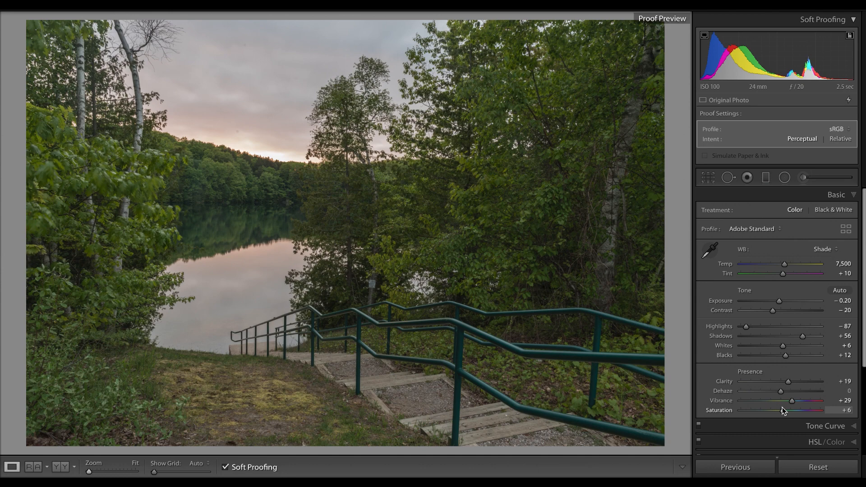
Examine the lake stairway photo's water and trees for noise at 1:1 with the Detail settings open.
key(ctrl+5)
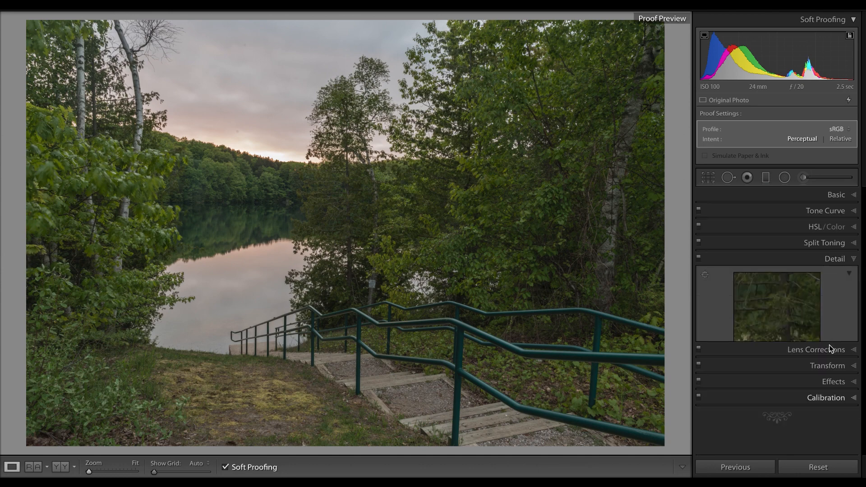
click(225, 224)
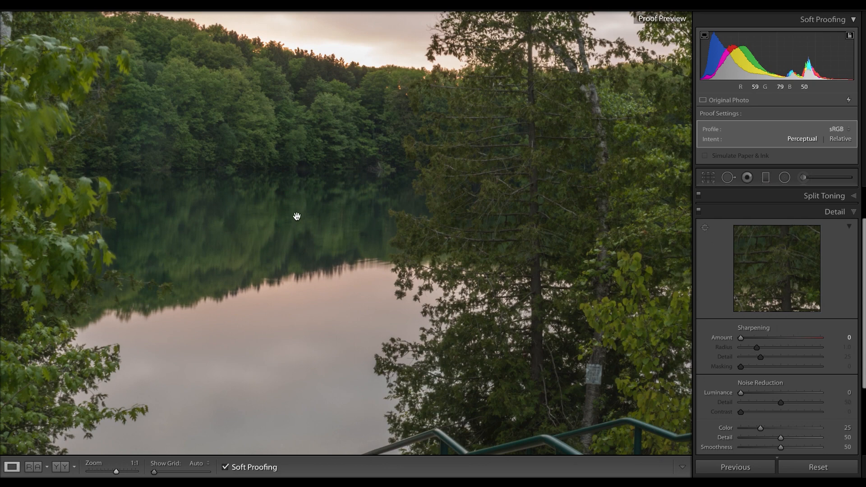
click(319, 203)
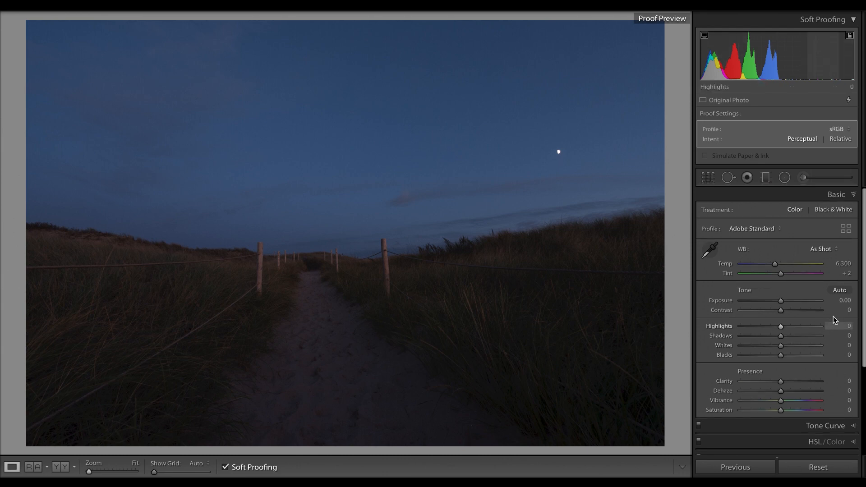
Apply automatic tone to the dune path photo, then set Clarity to +14, Vibrance to +23 and Temp to about 7,091.
click(840, 290)
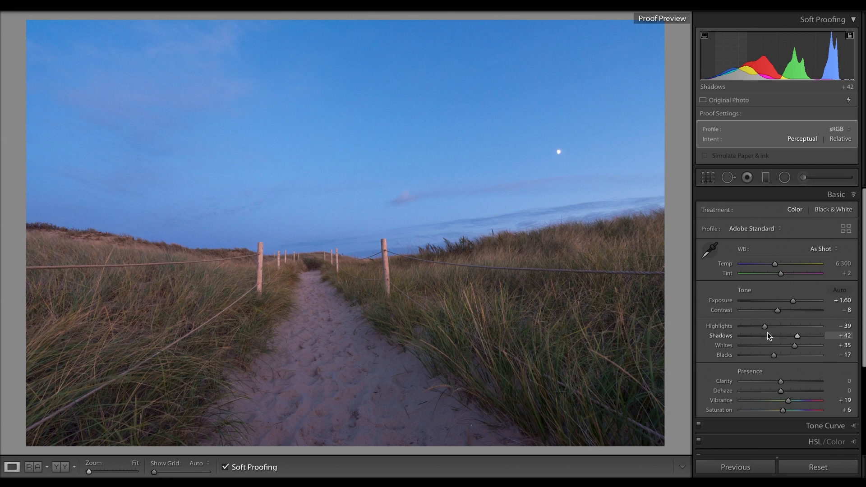
drag(781, 381, 787, 400)
drag(775, 264, 783, 267)
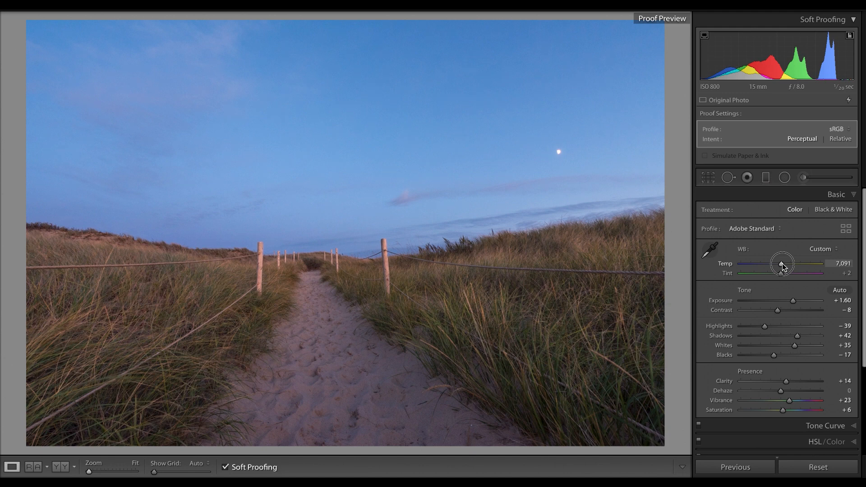
drag(782, 264, 782, 263)
Check the dune path photo's sky for noise at 1:1 and raise Luminance noise reduction beyond 24.
scroll(754, 353, down, 3)
scroll(754, 353, down, 1)
click(836, 350)
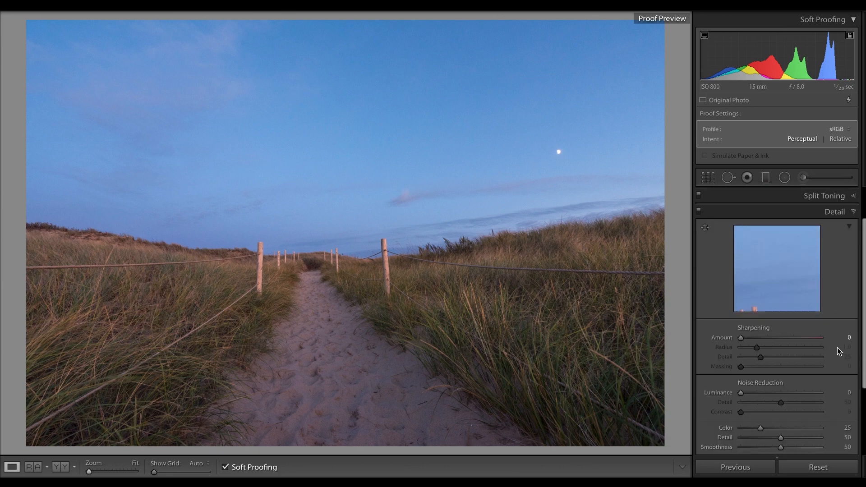
click(307, 242)
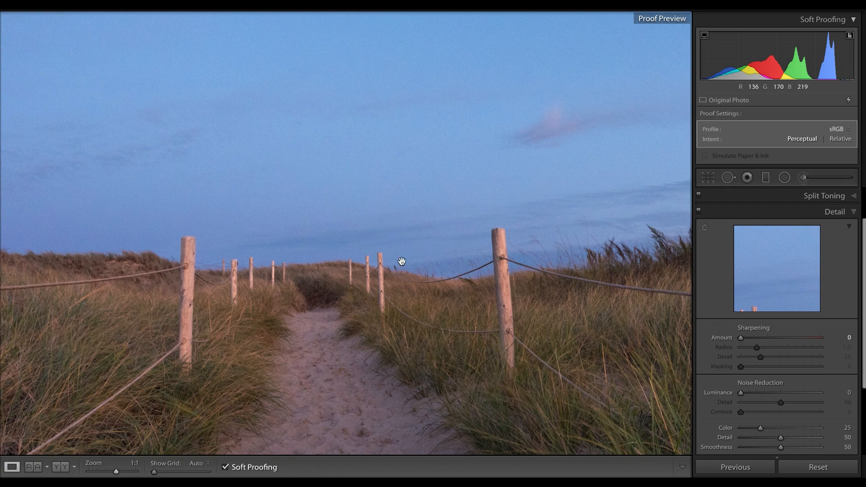
drag(740, 392, 760, 393)
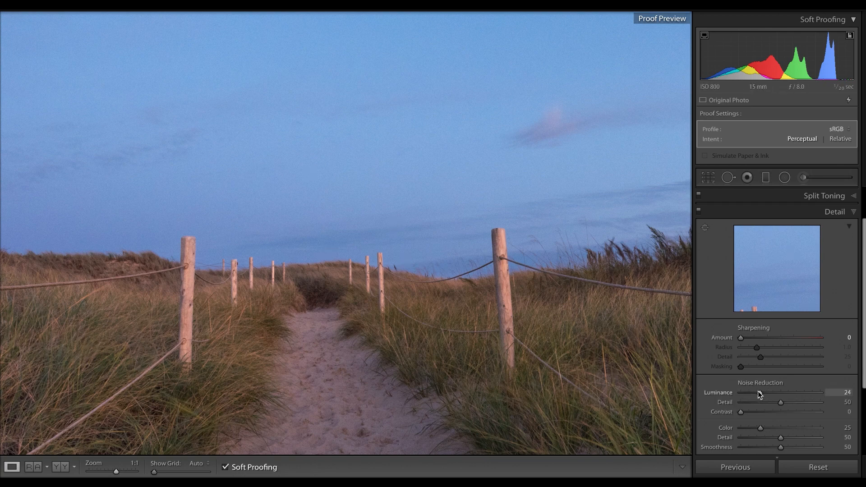
drag(759, 392, 778, 390)
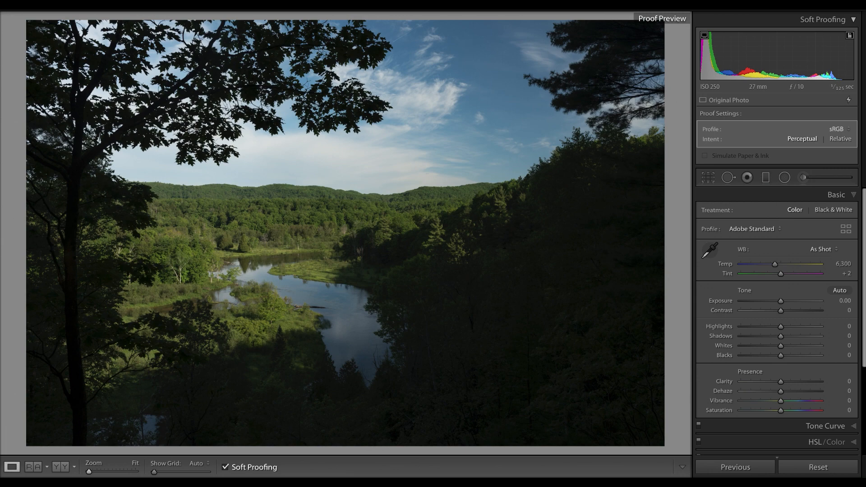
Apply automatic tone to the river valley photo, then set Blacks to +3, Shadows to +91 and Exposure to +1.42.
click(840, 291)
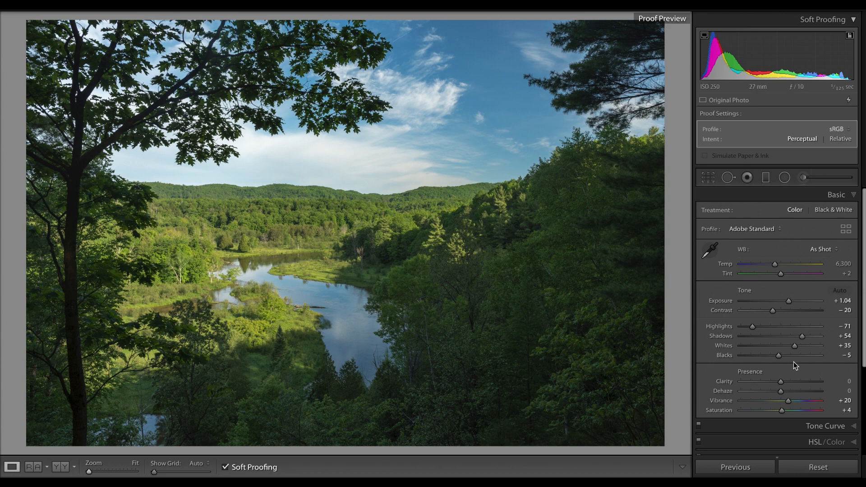
drag(779, 356, 783, 358)
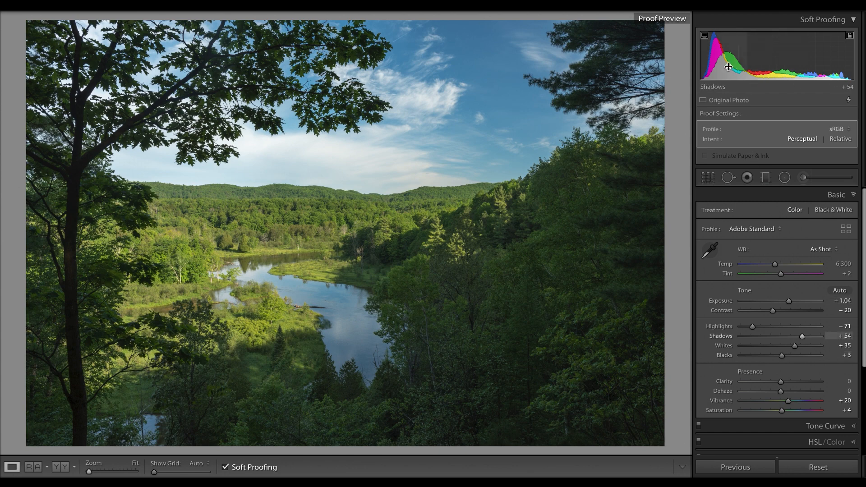
drag(726, 66, 757, 66)
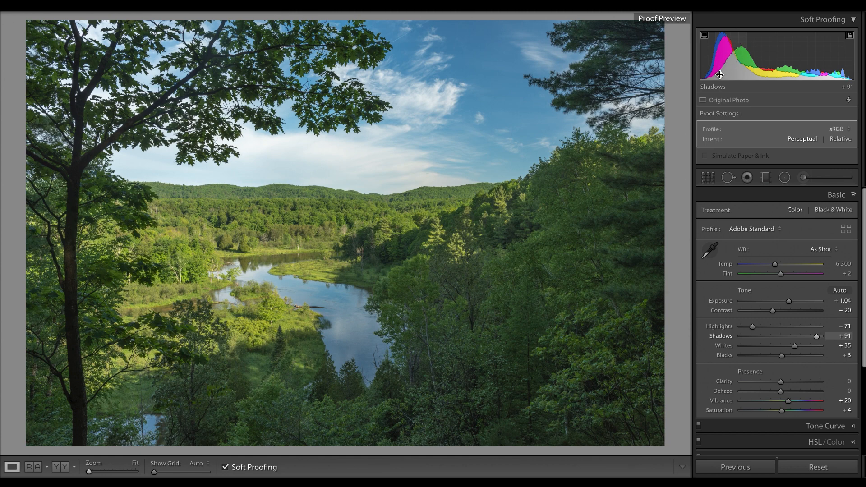
drag(775, 58, 784, 57)
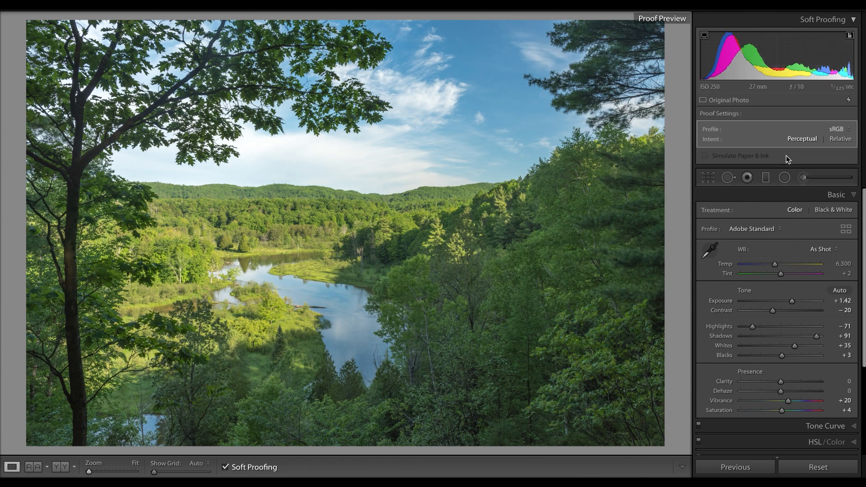
Lower the river valley photo's Whites to +28 while checking for clipping, and set Clarity to +14 and Temp to 6,733.
alt+click(794, 348)
drag(796, 349, 794, 350)
drag(781, 381, 787, 383)
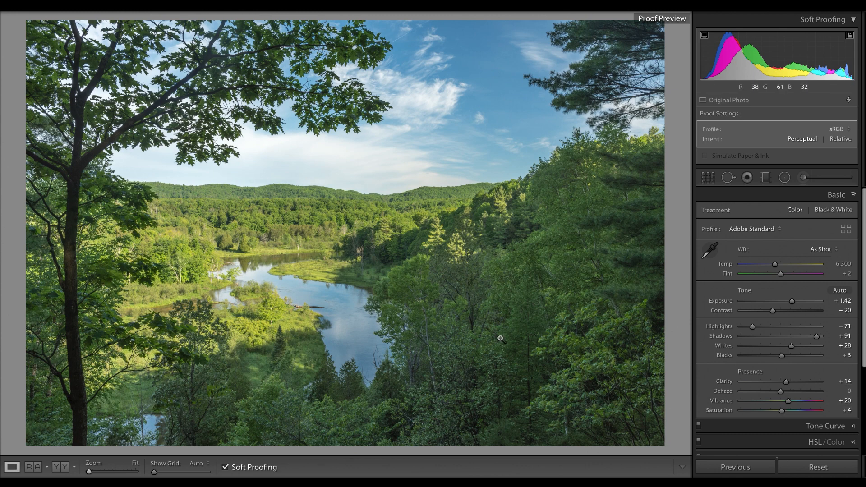
drag(777, 267, 779, 266)
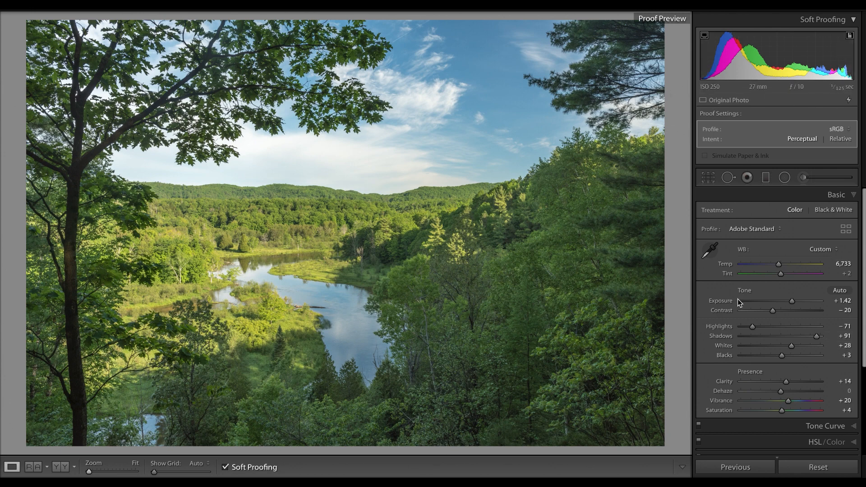
Check the river valley photo's water for noise at 1:1 and set Luminance noise reduction to 13.
scroll(731, 348, down, 5)
click(731, 347)
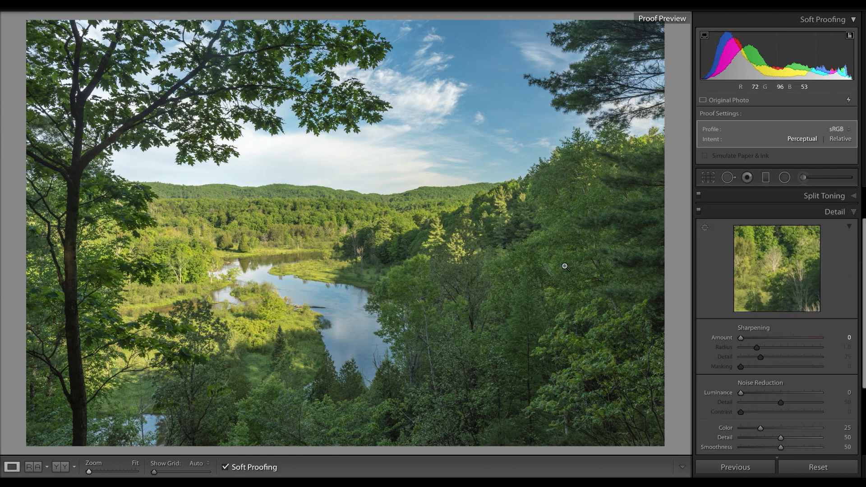
click(369, 361)
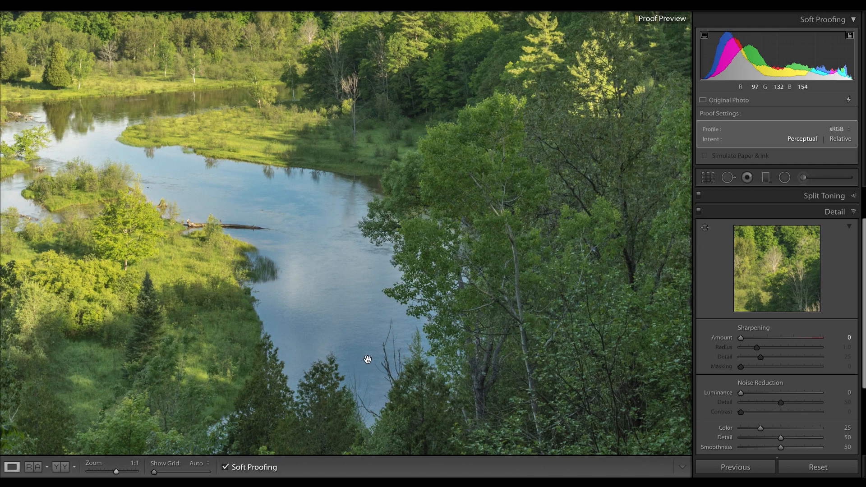
drag(740, 392, 750, 394)
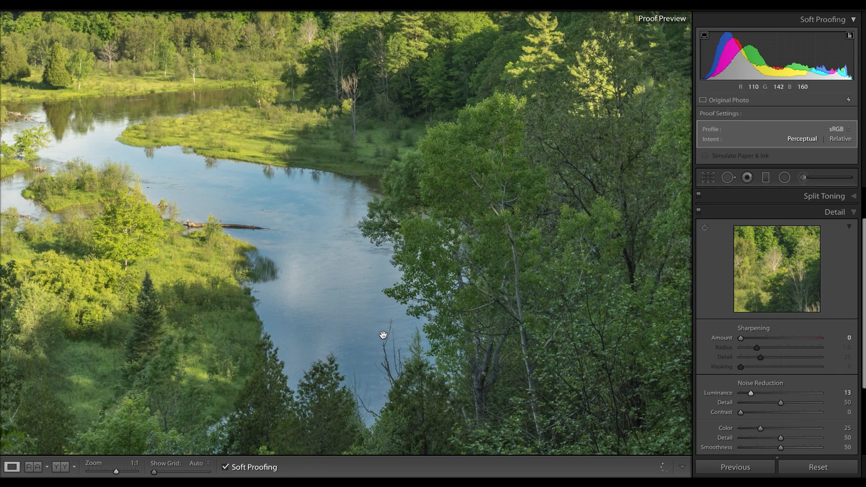
click(366, 310)
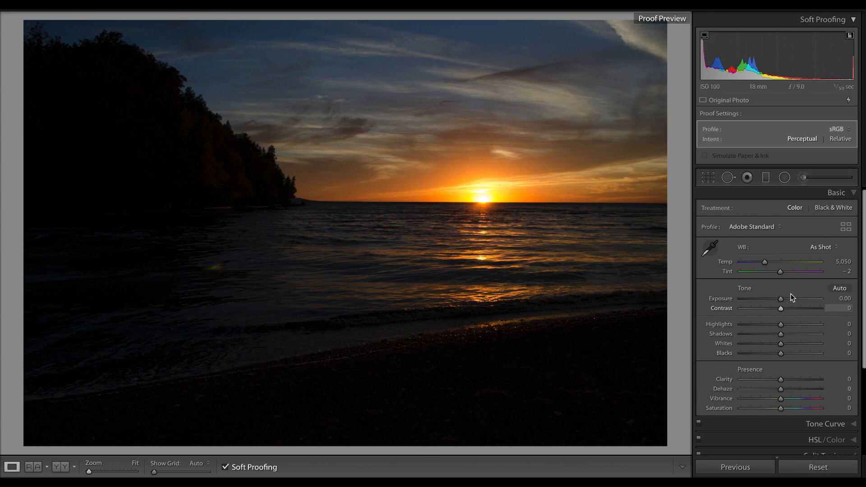
Compare the Shade and Cloudy white balance presets on the beach sunset photo, and apply Daylight.
click(828, 247)
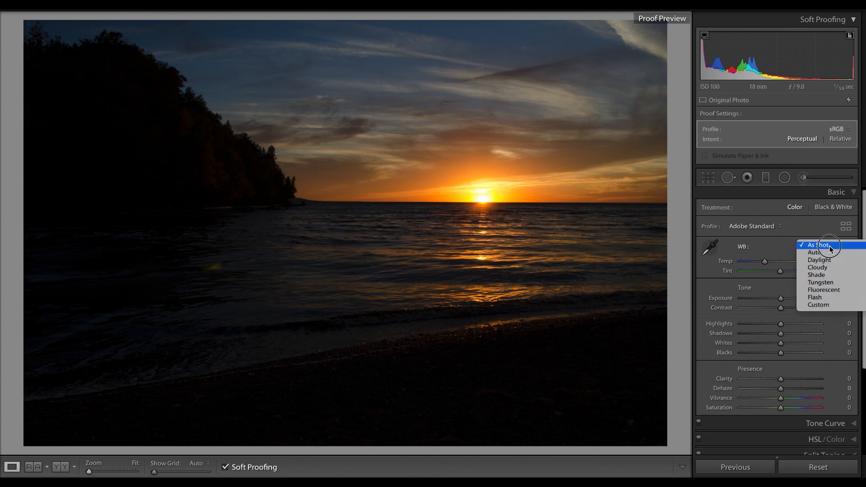
click(822, 272)
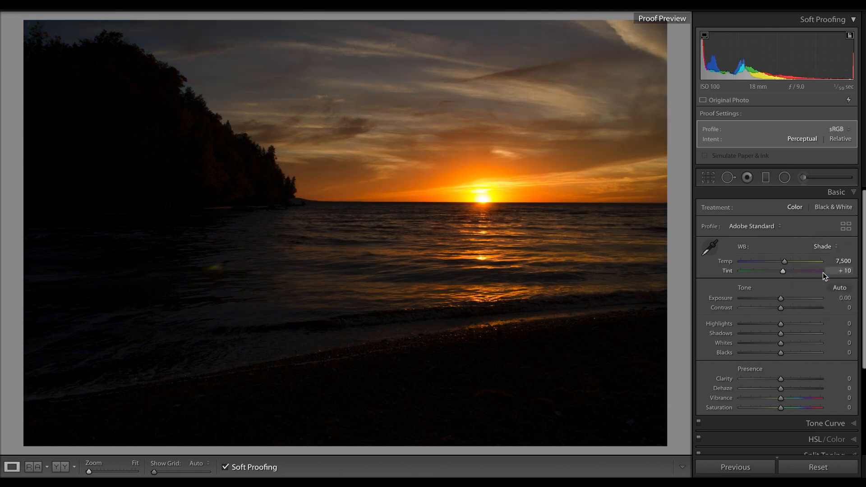
click(825, 247)
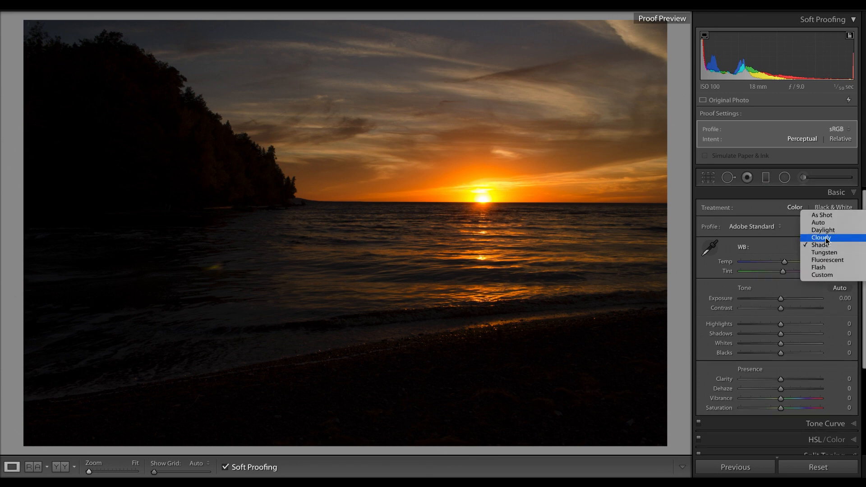
click(825, 238)
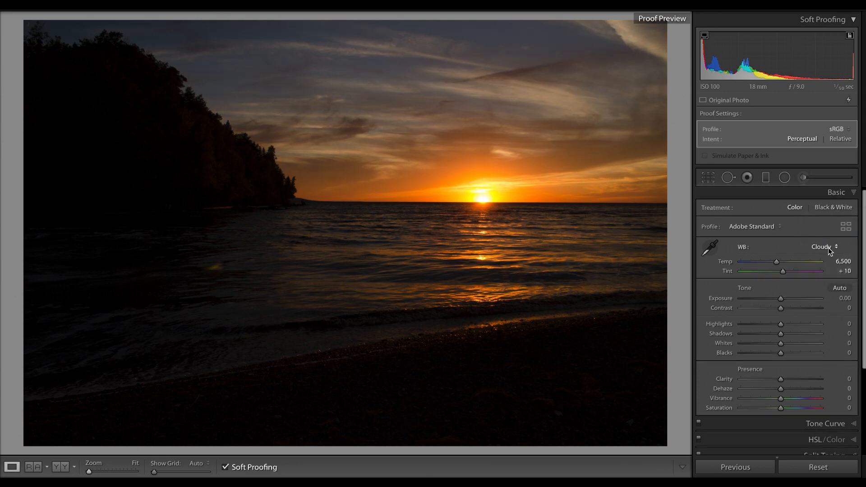
click(827, 247)
click(827, 238)
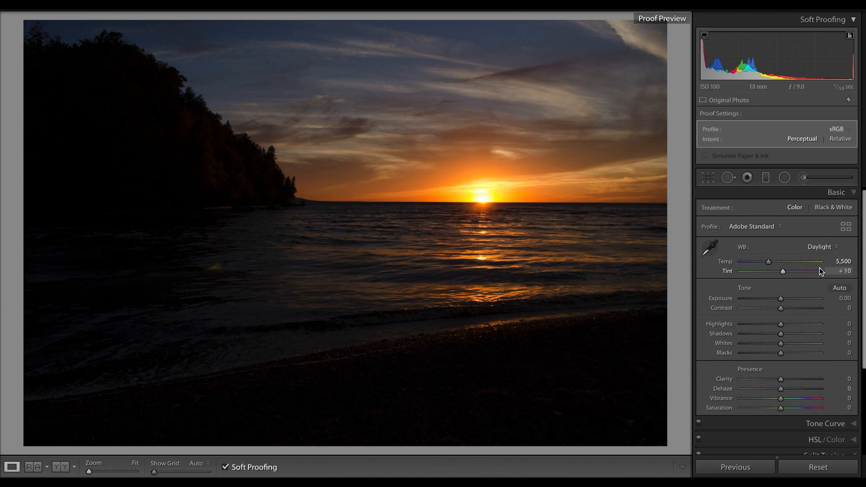
Apply automatic tone to the beach sunset photo and lower Whites to −8 using the highlight clipping preview.
click(837, 289)
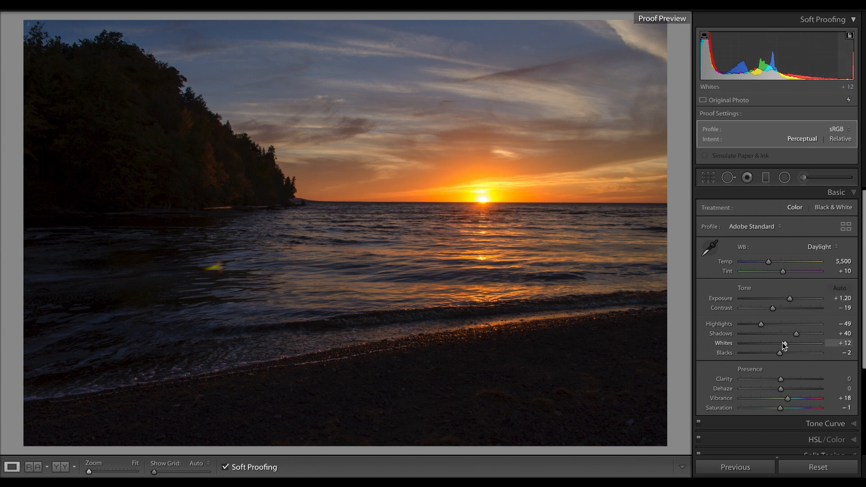
key(alt)
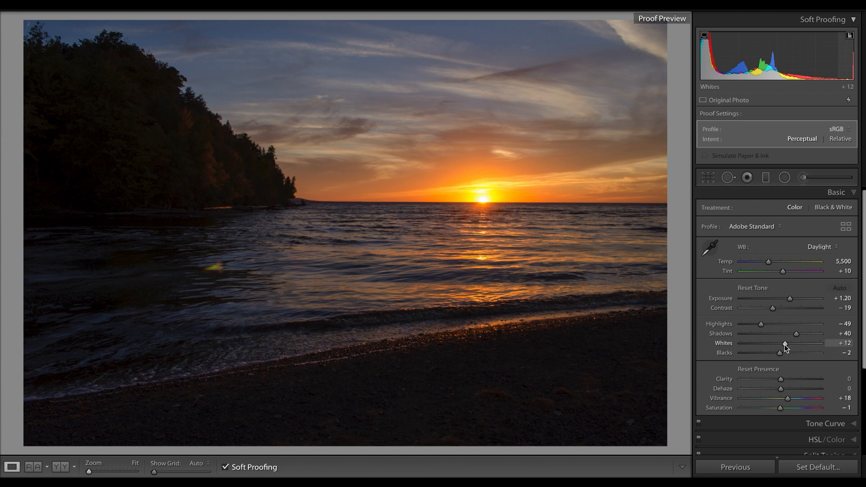
alt+click(785, 344)
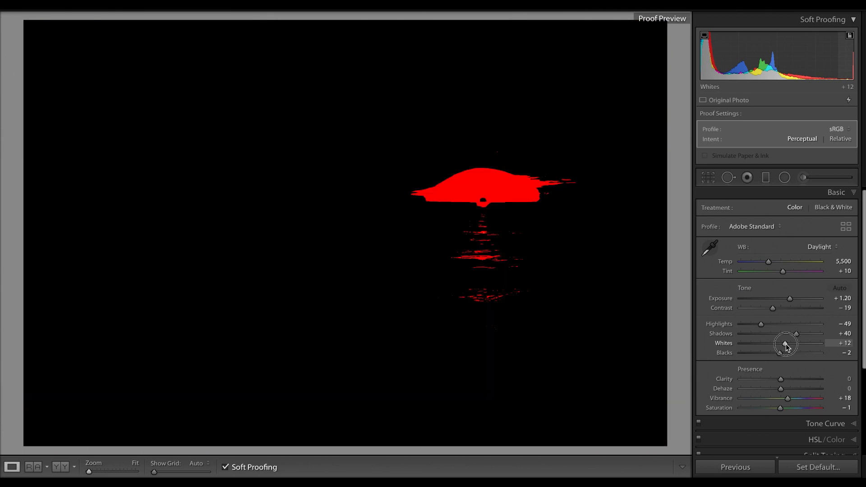
drag(785, 345, 785, 345)
mouse_move(785, 345)
mouse_down()
mouse_move(812, 344)
mouse_move(778, 343)
mouse_up()
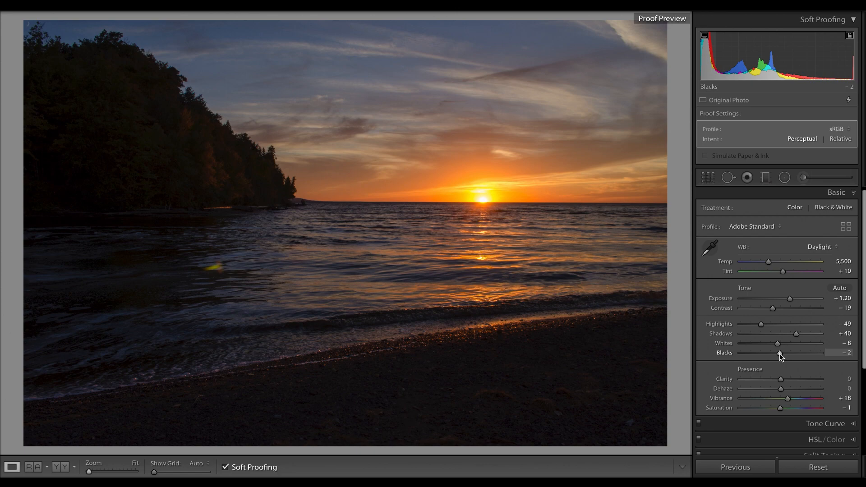
Raise the beach sunset photo's Blacks to +33 using the shadow clipping preview, and its Shadows to +86.
alt+click(779, 353)
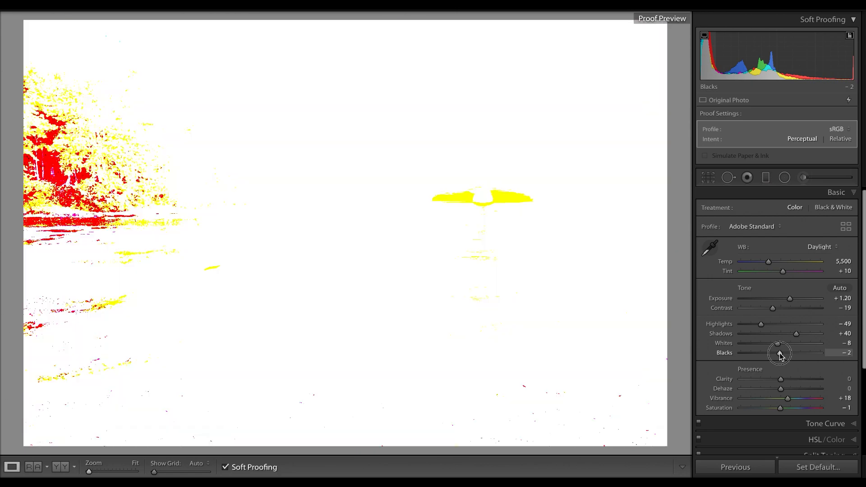
drag(779, 354, 793, 355)
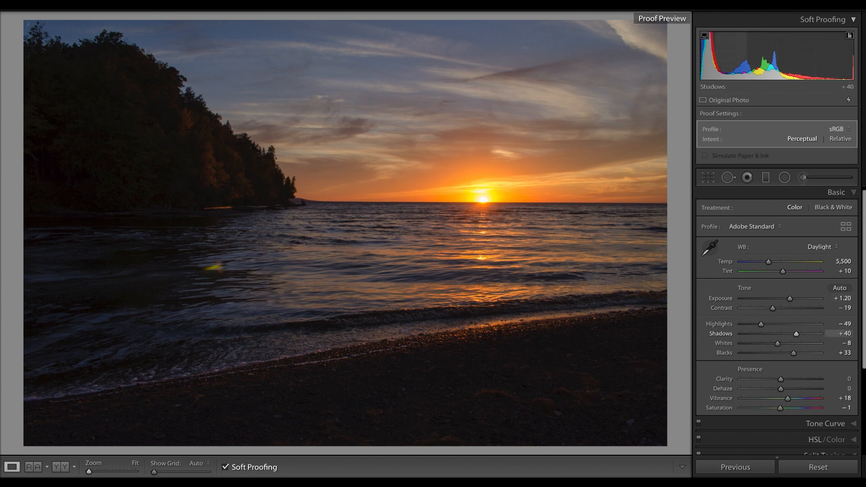
drag(733, 59, 751, 59)
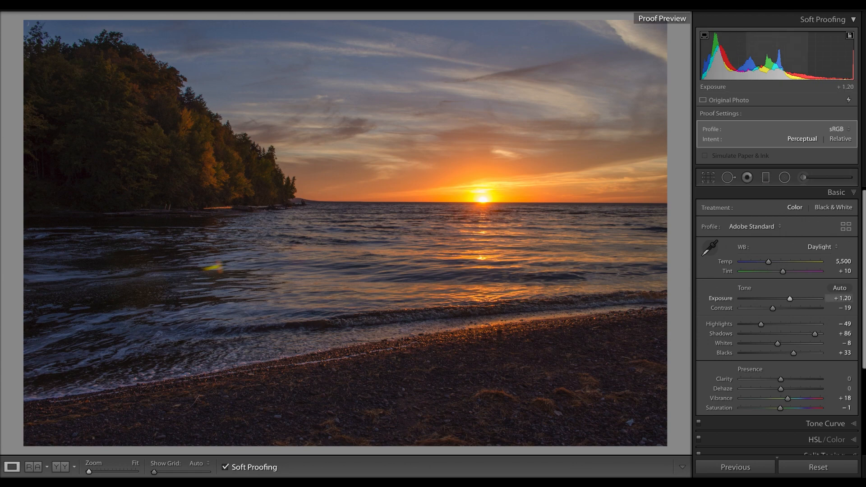
Set the beach sunset photo's Exposure to +1.56, Highlights to −54, Clarity to +12 and Vibrance to +23.
drag(790, 299, 793, 299)
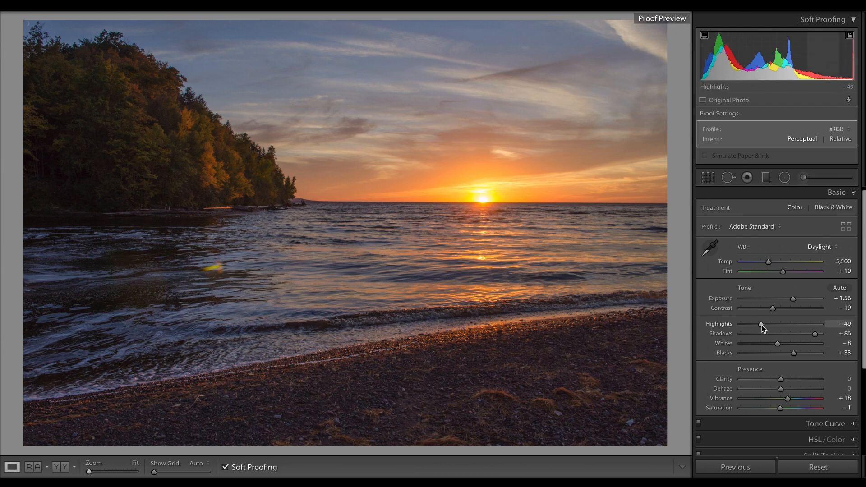
key(alt)
drag(761, 325, 759, 325)
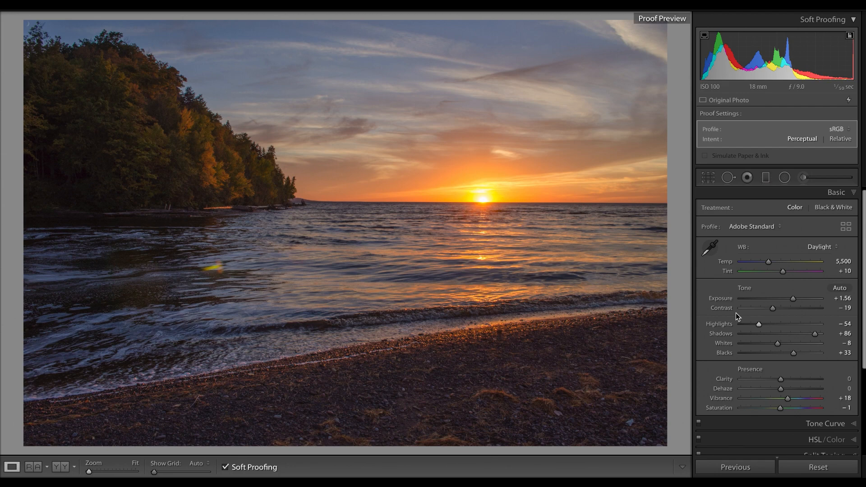
drag(781, 381, 787, 383)
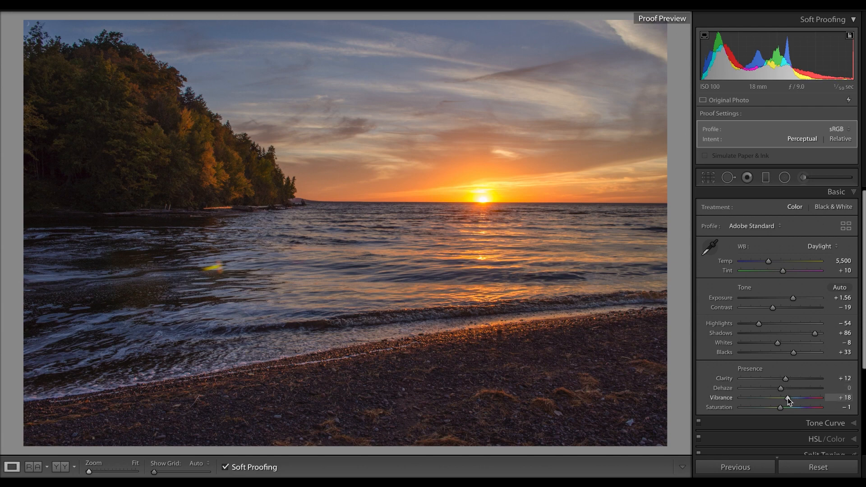
mouse_move(788, 401)
mouse_down()
mouse_move(799, 400)
mouse_move(790, 399)
mouse_up()
Check the beach sunset photo's trees and water for noise at 1:1 and set Luminance noise reduction to 46.
scroll(779, 374, down, 3)
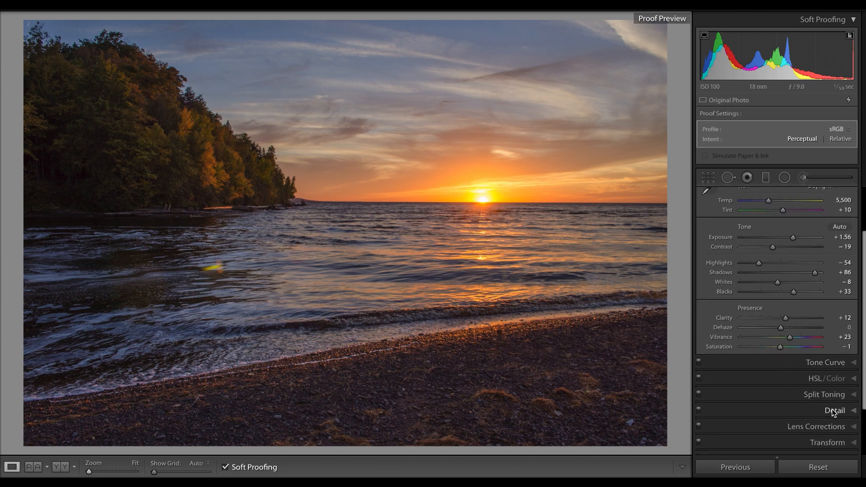
click(830, 410)
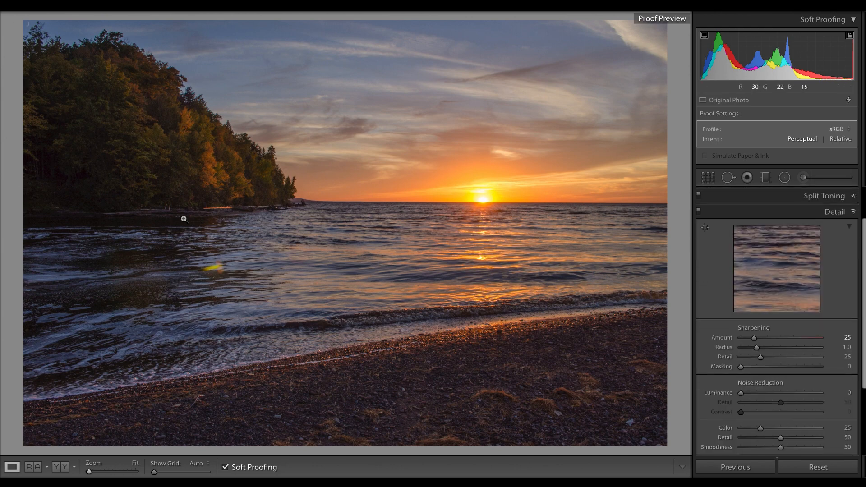
click(169, 218)
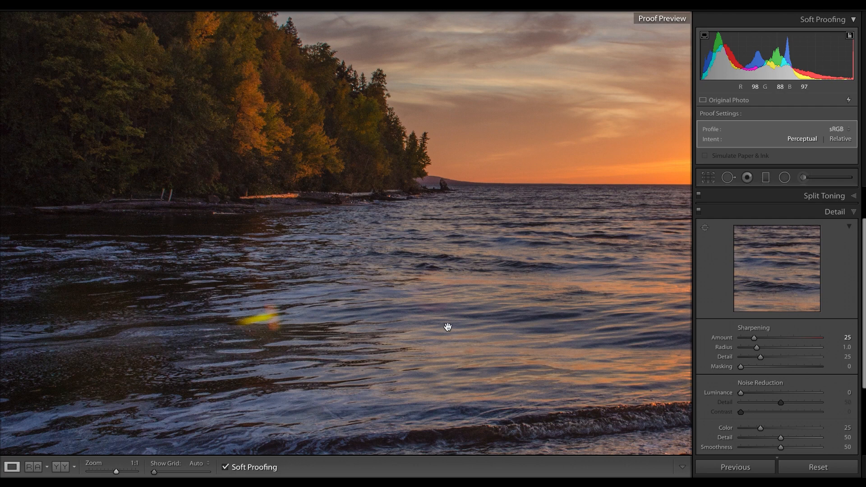
drag(741, 393, 778, 395)
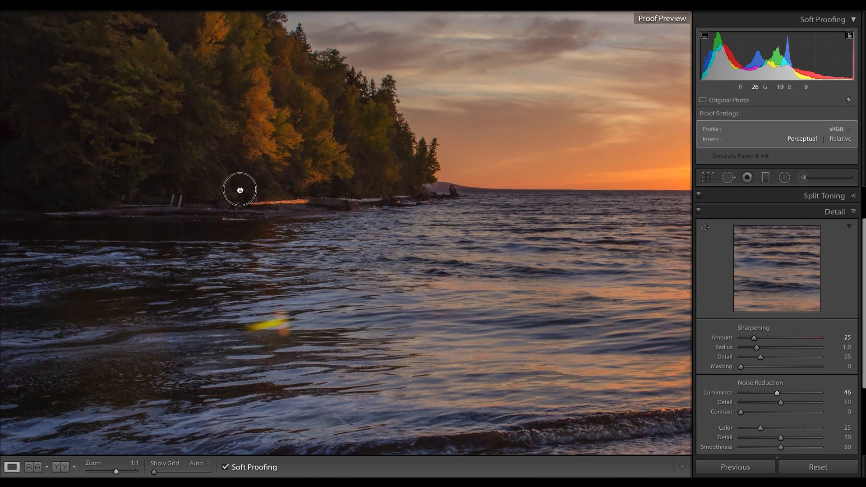
drag(237, 189, 364, 199)
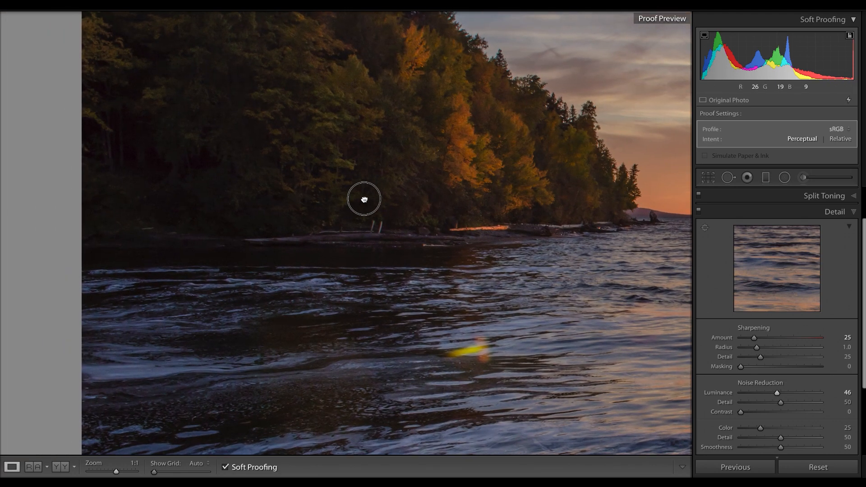
click(283, 184)
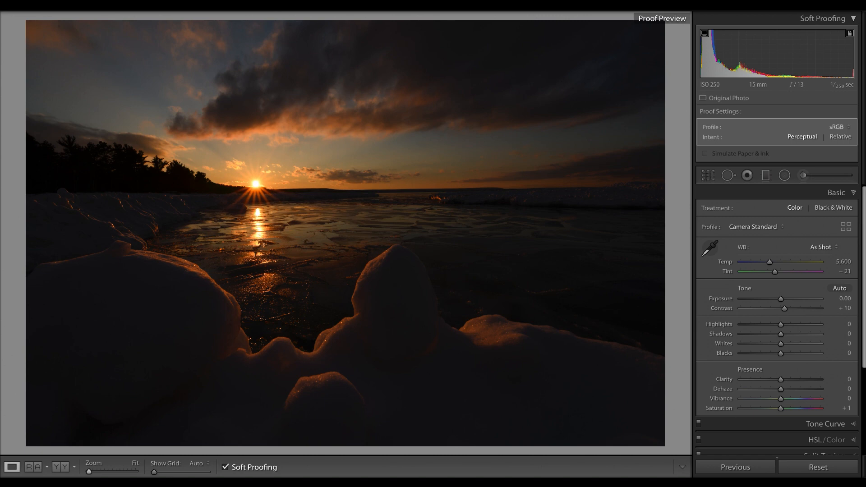
Try the Shade white balance preset on the icy shore sunset photo, and apply Cloudy instead.
click(823, 247)
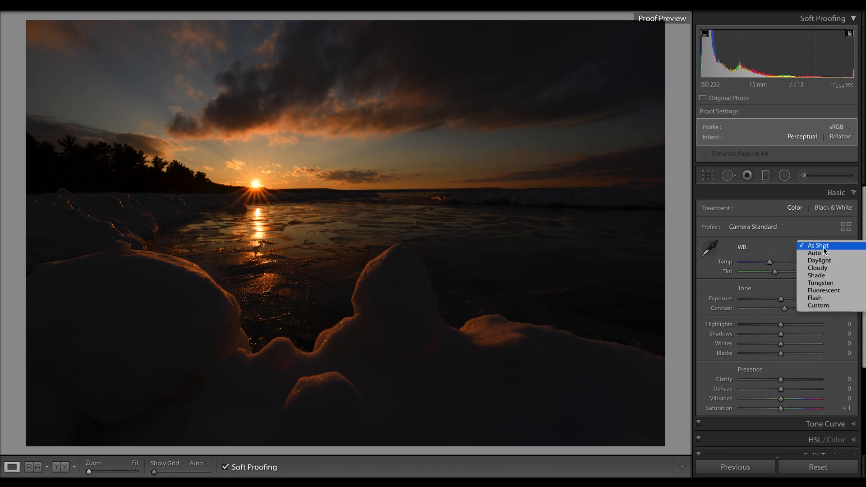
click(822, 275)
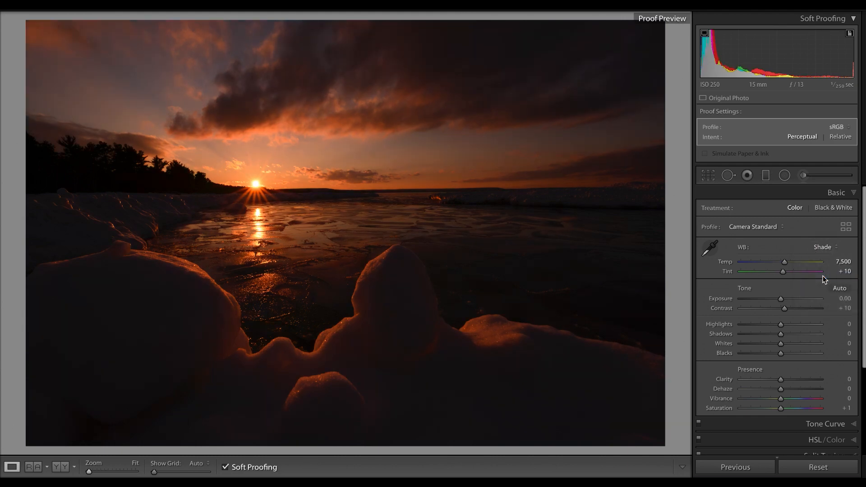
click(823, 250)
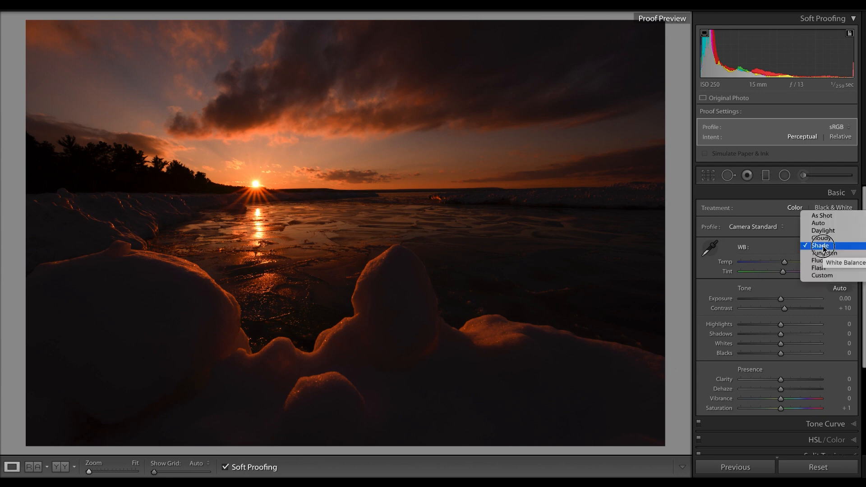
click(821, 239)
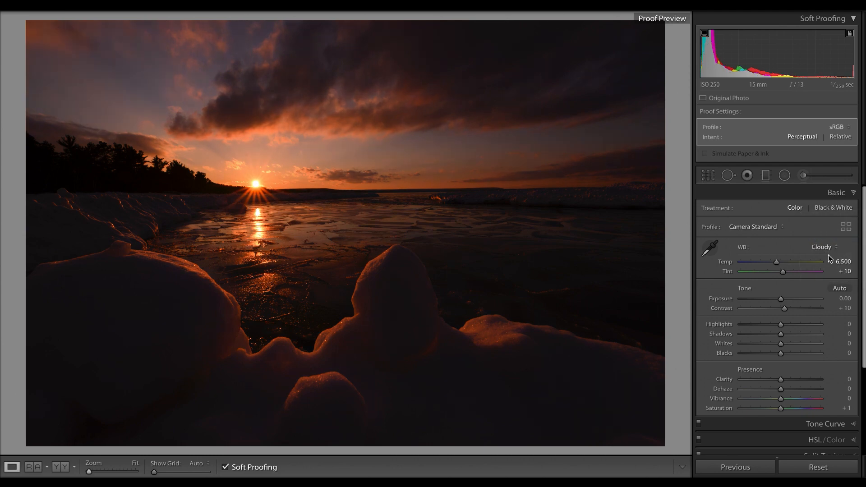
Reduce the magenta cast in the icy shore sunset photo by setting Tint to −1.
click(833, 272)
text(3)
key(Return)
key(Down)
key(Down)
key(Return)
Apply automatic tone to the icy shore sunset photo and lower Whites to −12 using the highlight clipping preview.
click(837, 290)
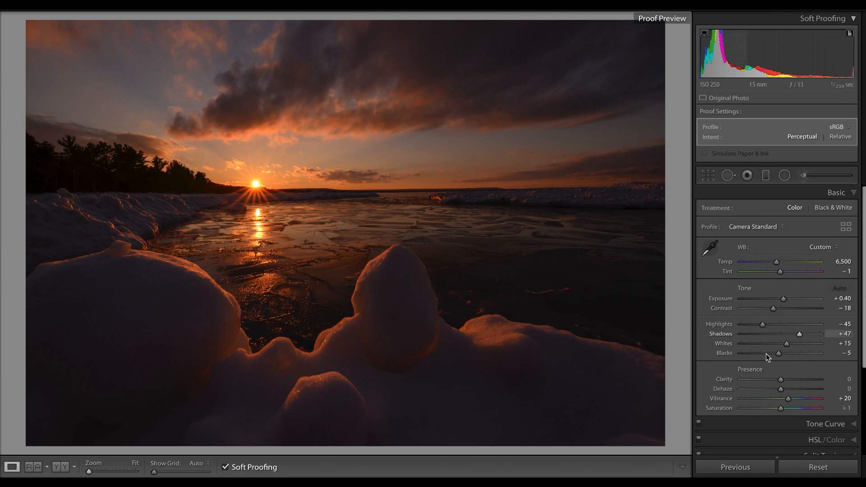
key(alt)
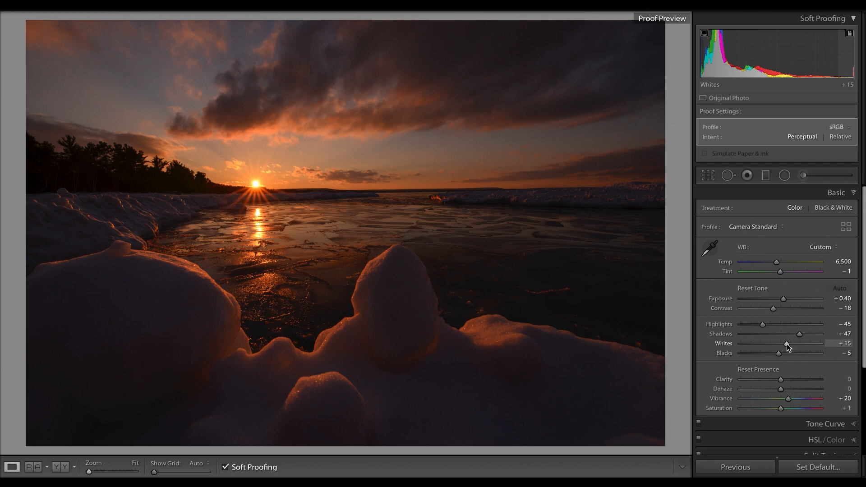
drag(787, 344, 776, 345)
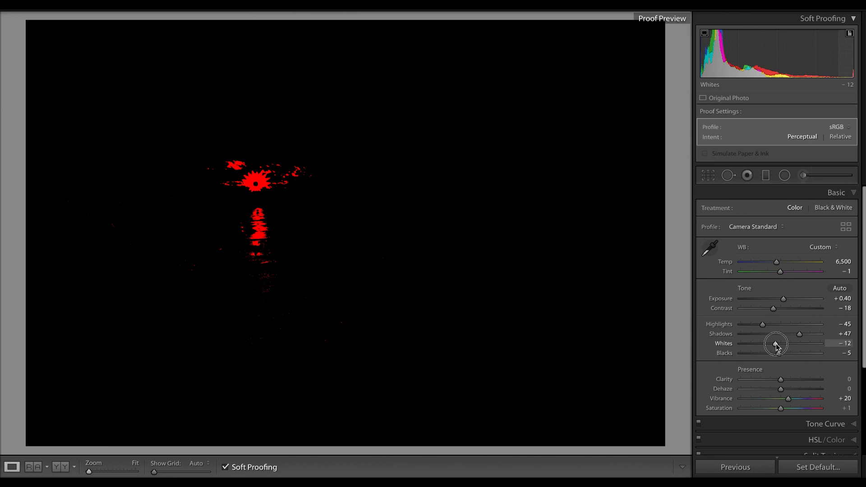
drag(776, 345, 775, 346)
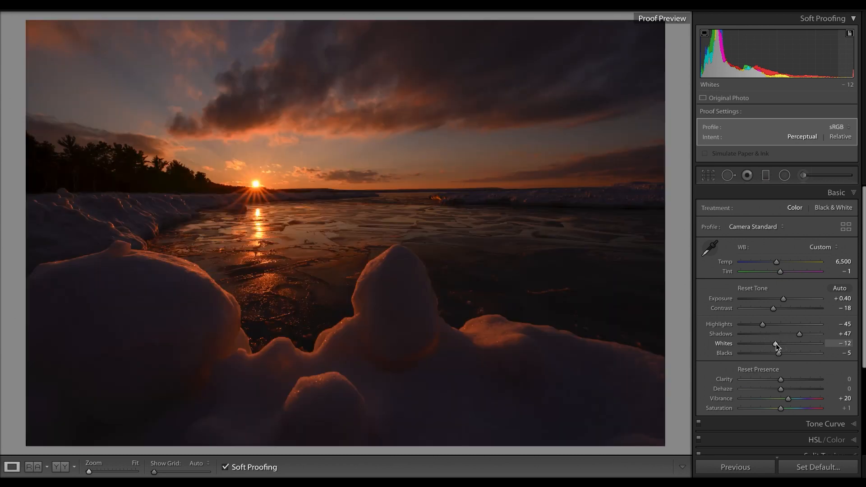
Set Blacks to −2 on the icy shore sunset photo using the shadow clipping preview.
key(alt)
key(alt)
drag(778, 353, 778, 354)
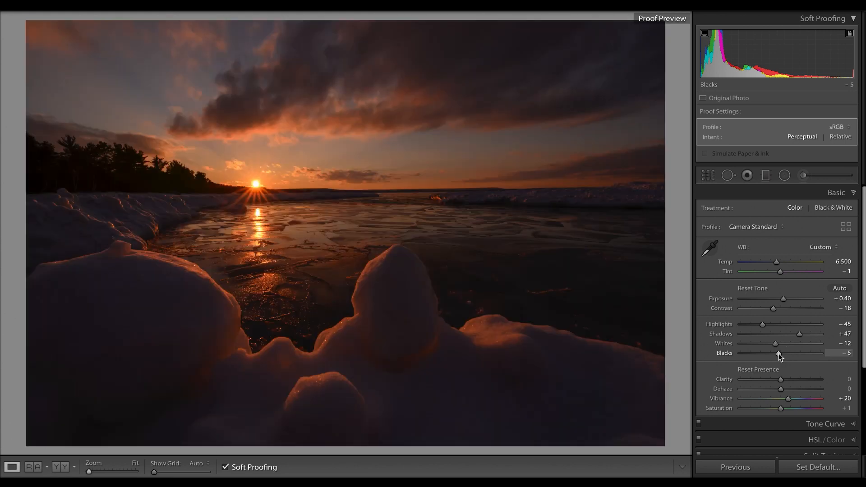
alt+click(778, 353)
drag(779, 354, 781, 355)
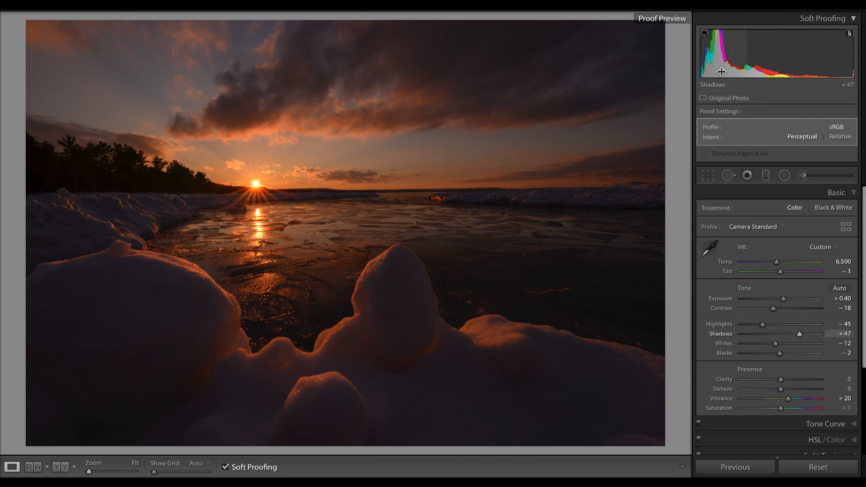
Raise Shadows to +72 and Exposure to +1.04 from the histogram, and protect the bright areas with Whites −17 and Highlights −51.
mouse_move(735, 57)
mouse_down()
mouse_move(757, 56)
mouse_move(744, 56)
mouse_up()
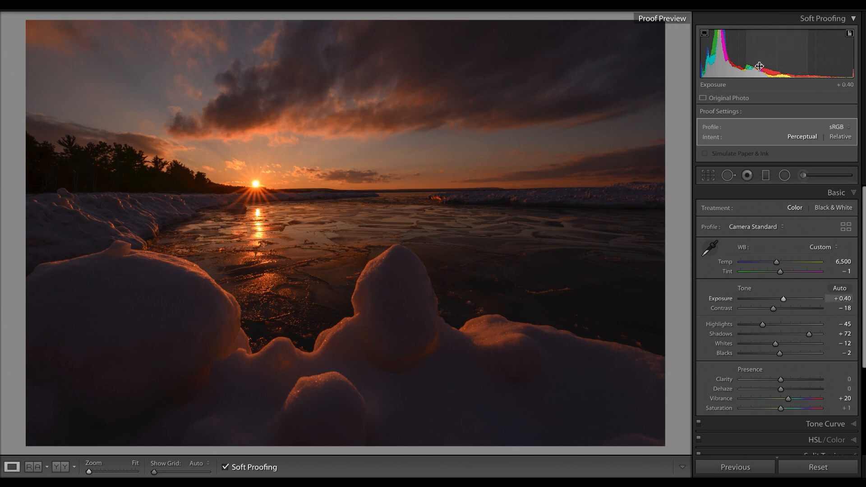
drag(761, 63, 790, 63)
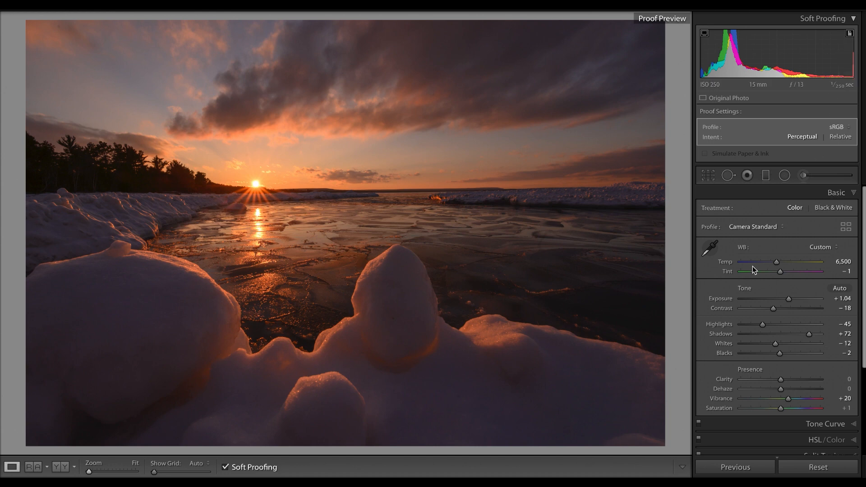
key(alt)
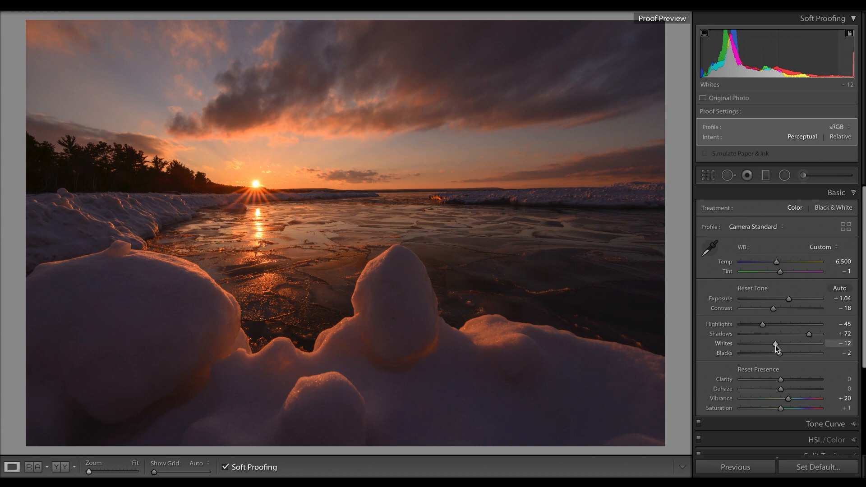
alt+click(775, 345)
drag(775, 346, 762, 330)
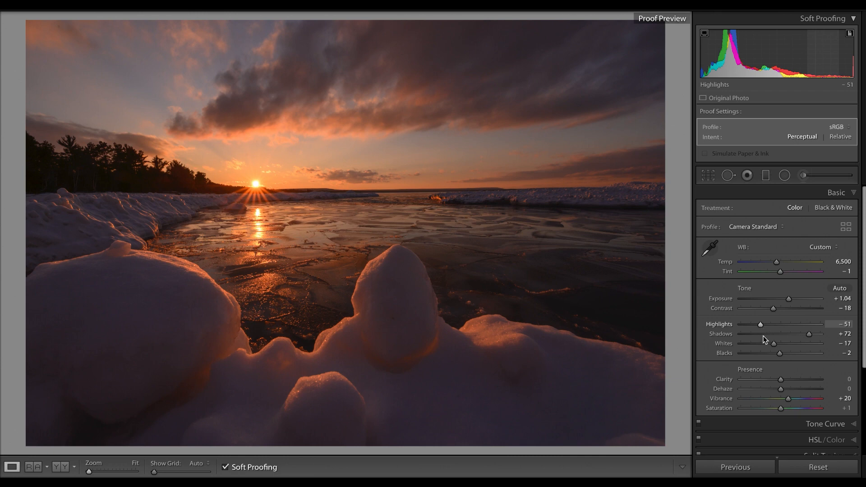
Set Clarity to +25 and moderately boost Vibrance in the icy shore sunset photo.
drag(781, 381, 799, 401)
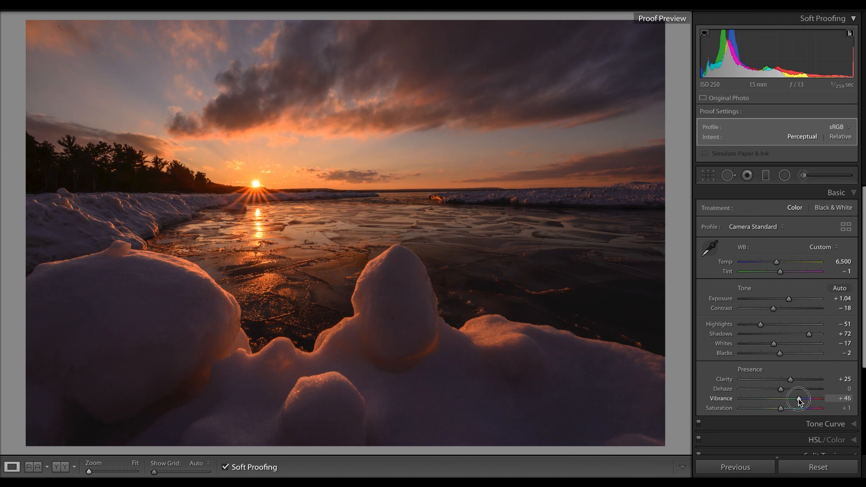
drag(799, 400, 796, 401)
Check the icy shore sunset photo's tree line at 1:1 and set noise reduction to Luminance 55 and Color 21.
scroll(796, 399, down, 4)
click(833, 393)
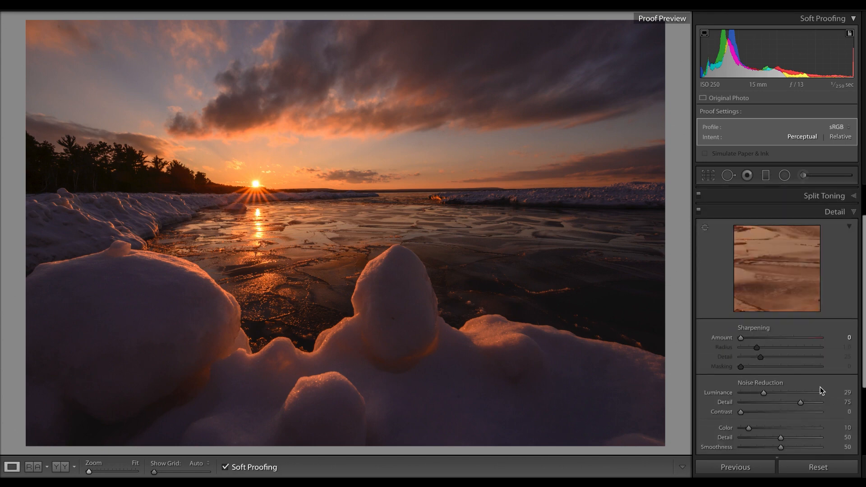
click(182, 189)
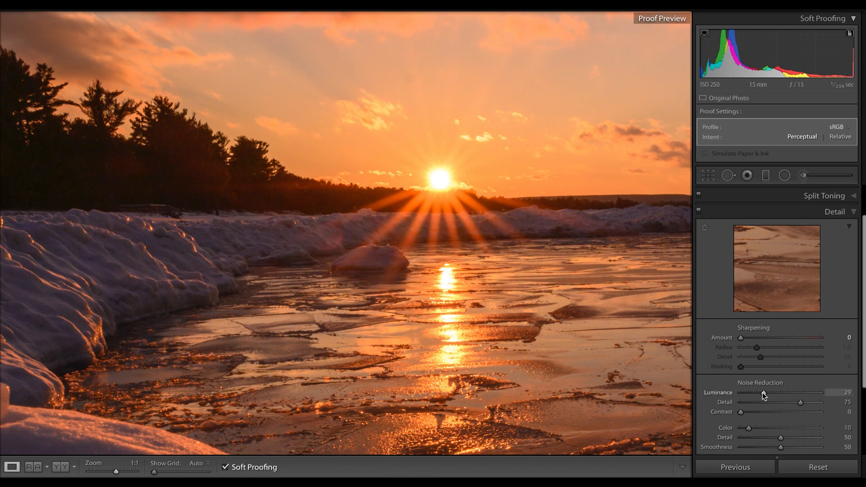
drag(762, 392, 781, 394)
drag(779, 392, 783, 391)
drag(748, 429, 757, 431)
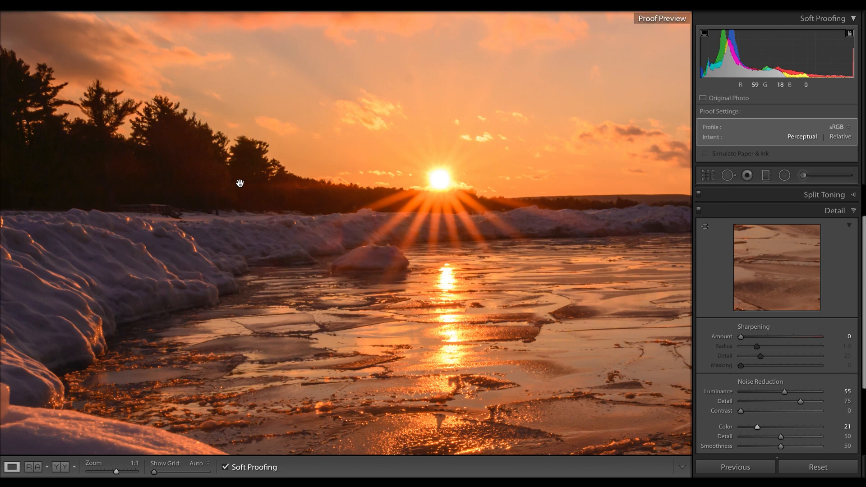
click(211, 166)
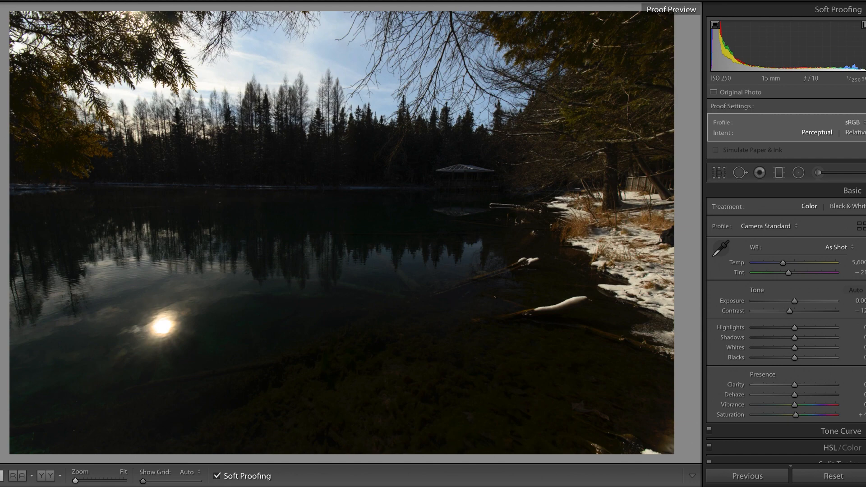
Look through the forest pond photo's versions and apply automatic tone to the brighter 1/60-second exposure.
key(Right)
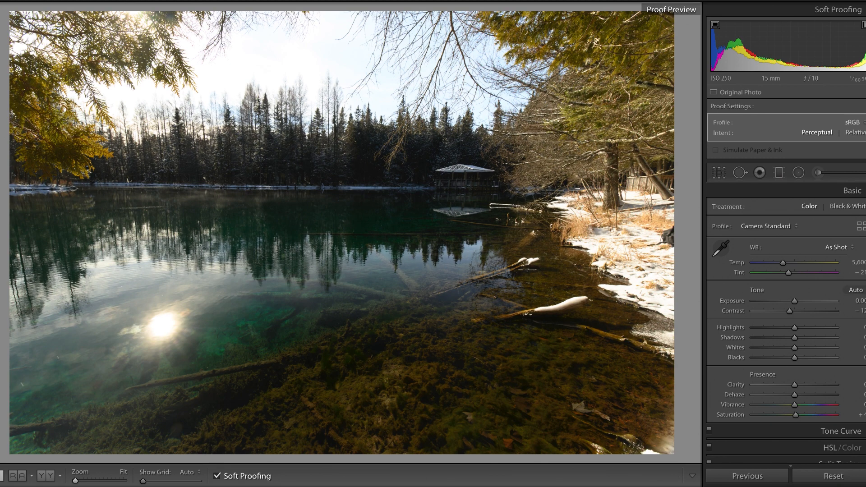
key(Right)
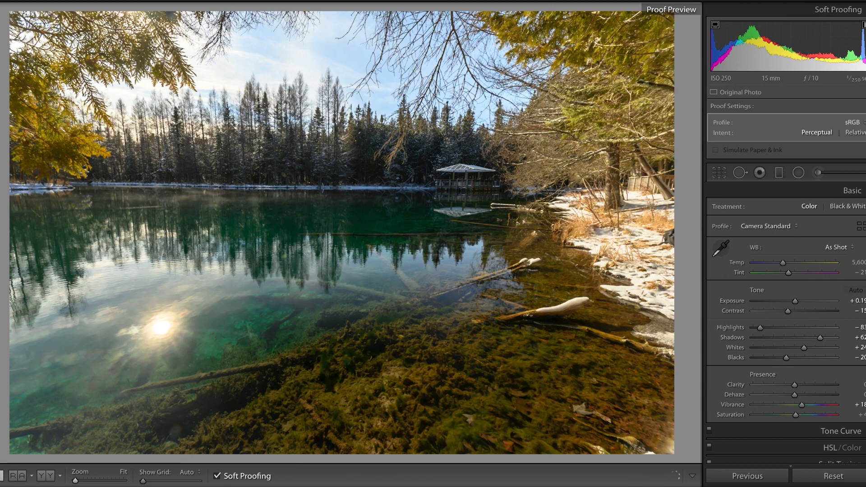
key(ctrl+z)
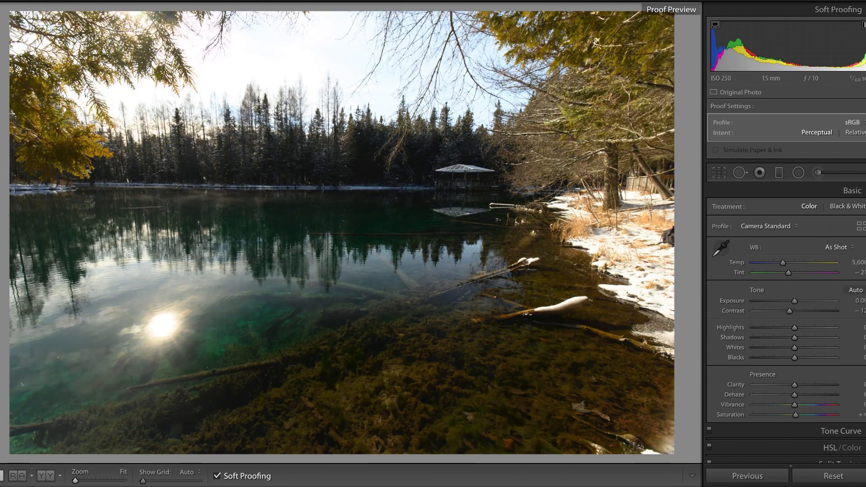
click(851, 290)
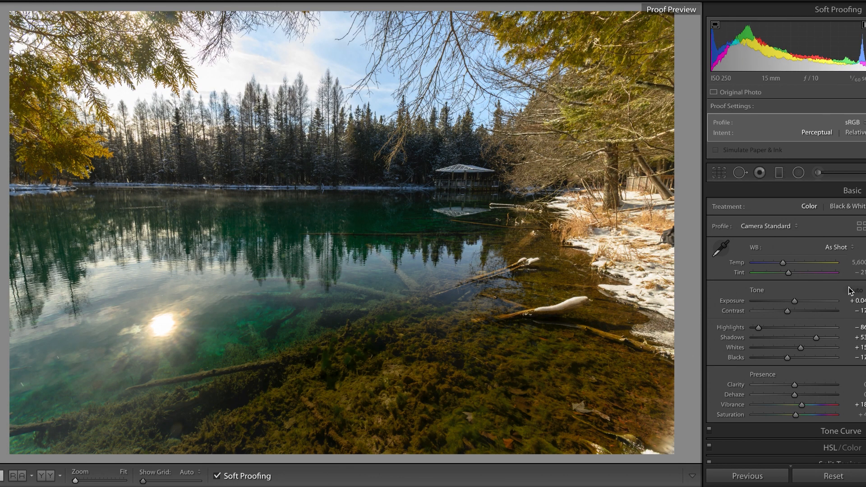
Select all the forest pond photos and compare the auto-toned brighter exposure with the other auto-toned version.
key(ctrl+a)
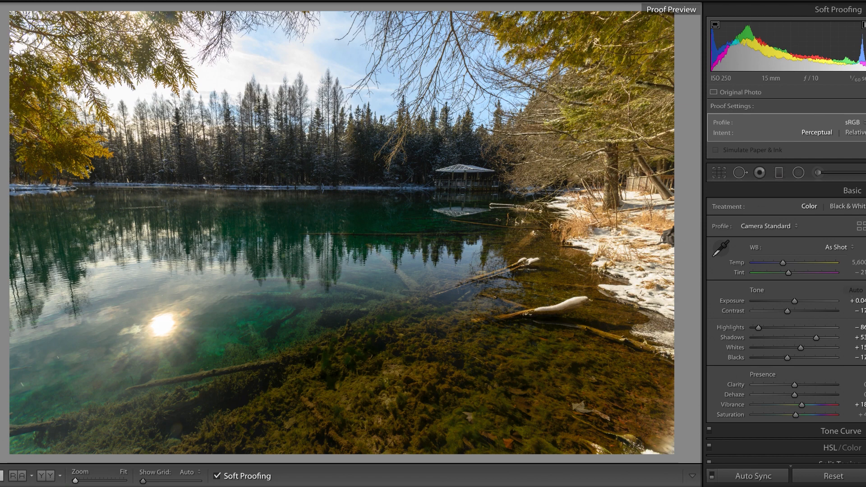
key(Right)
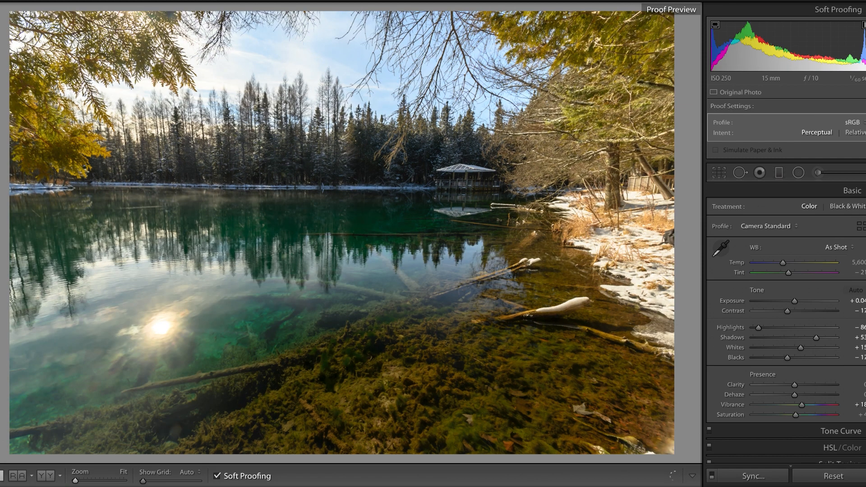
key(Right)
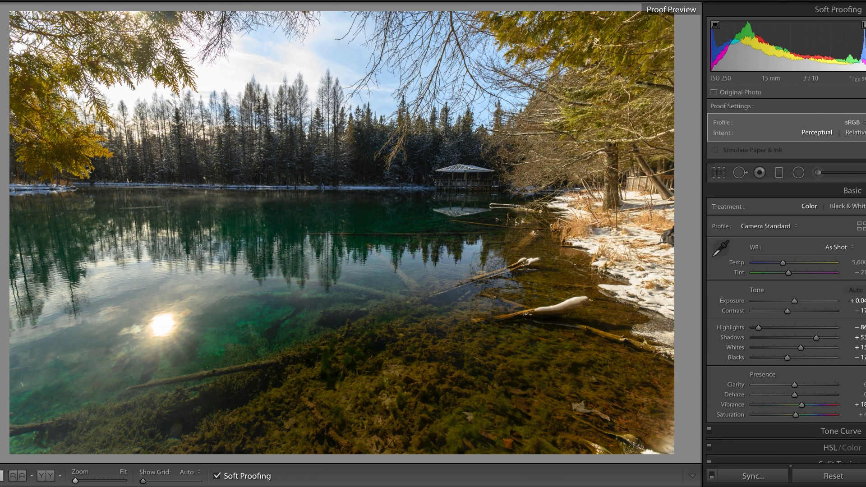
key(Right)
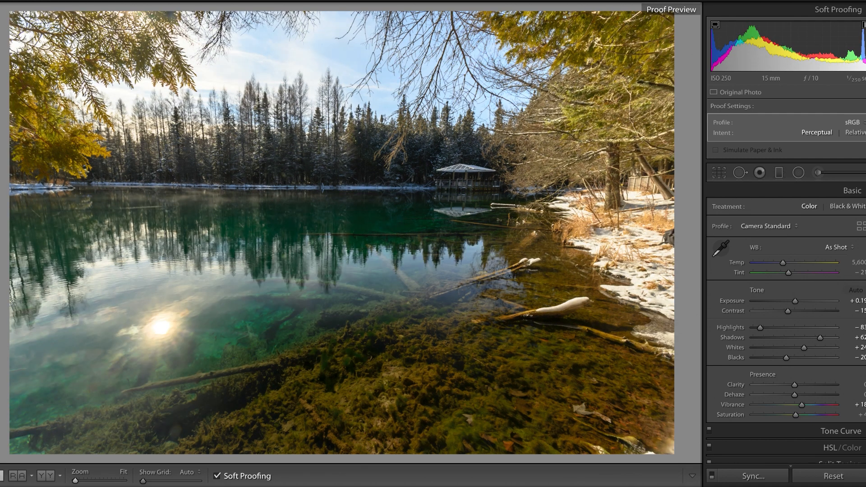
key(Left)
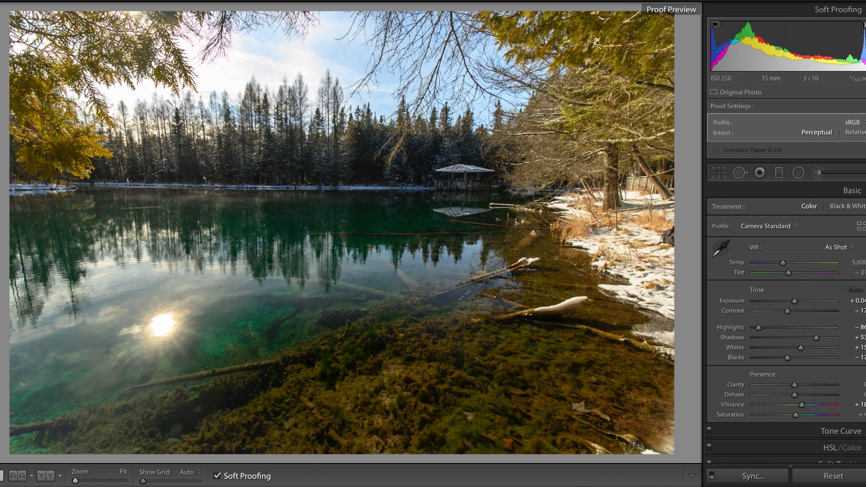